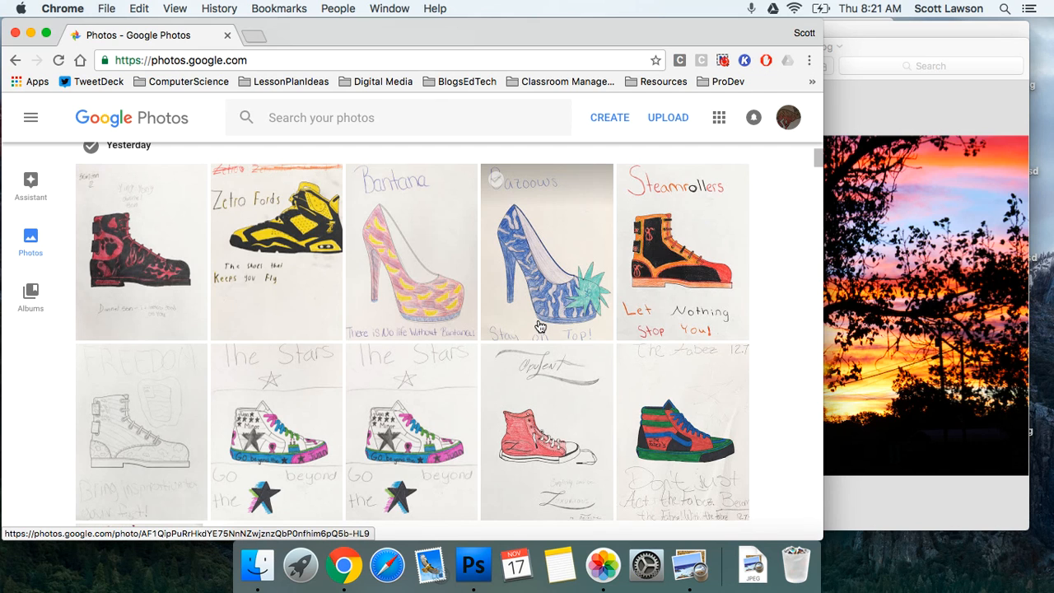
Step: Open the green boot drawing under Today and name its saved image "shoeAd" followed by the owner's surname
scroll(751, 348, "up", 3)
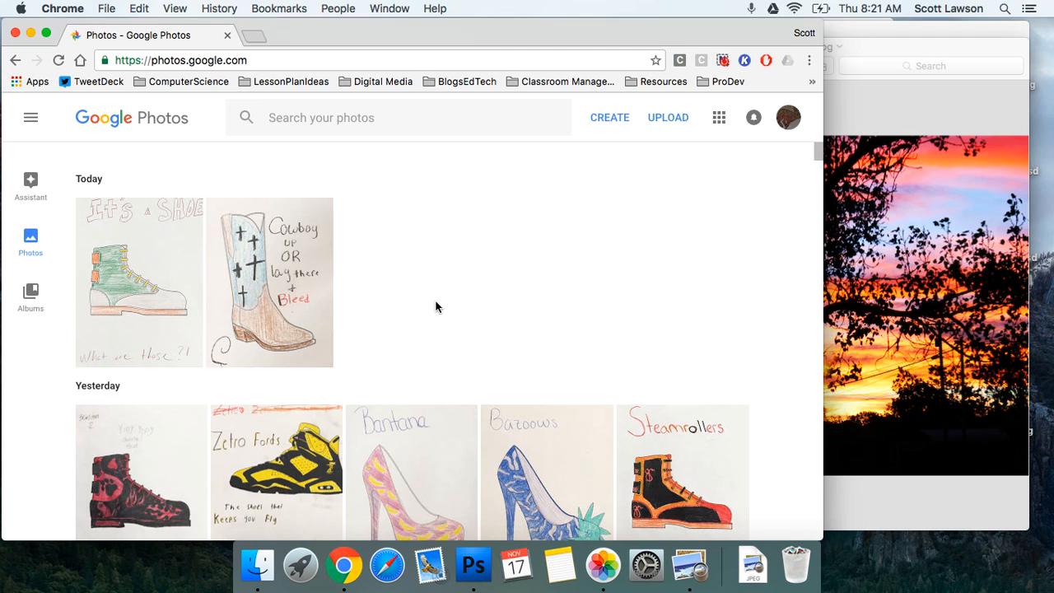
left_click(136, 298)
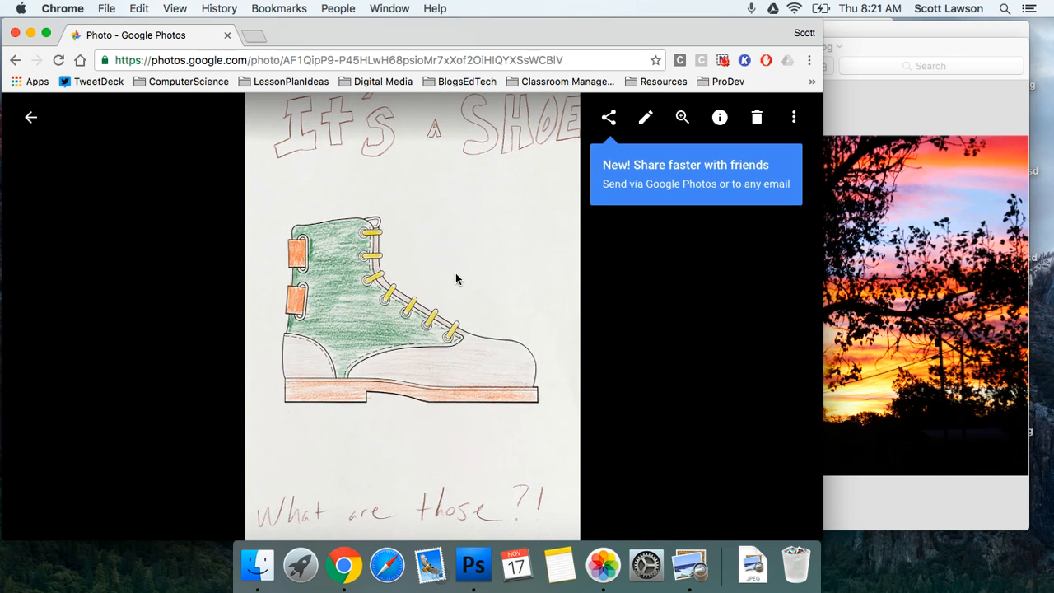
right_click(432, 309)
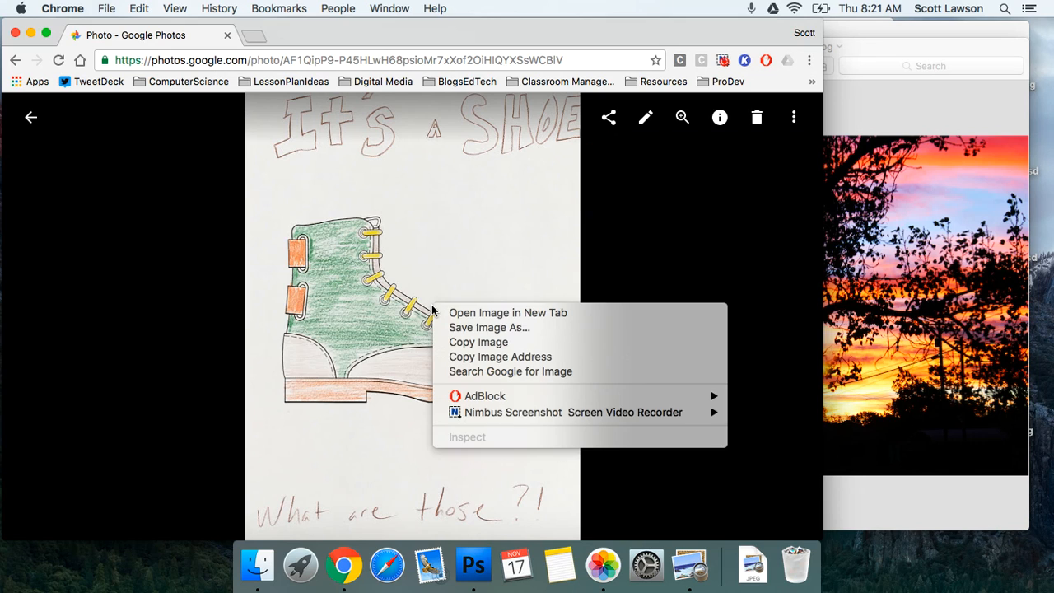
left_click(476, 327)
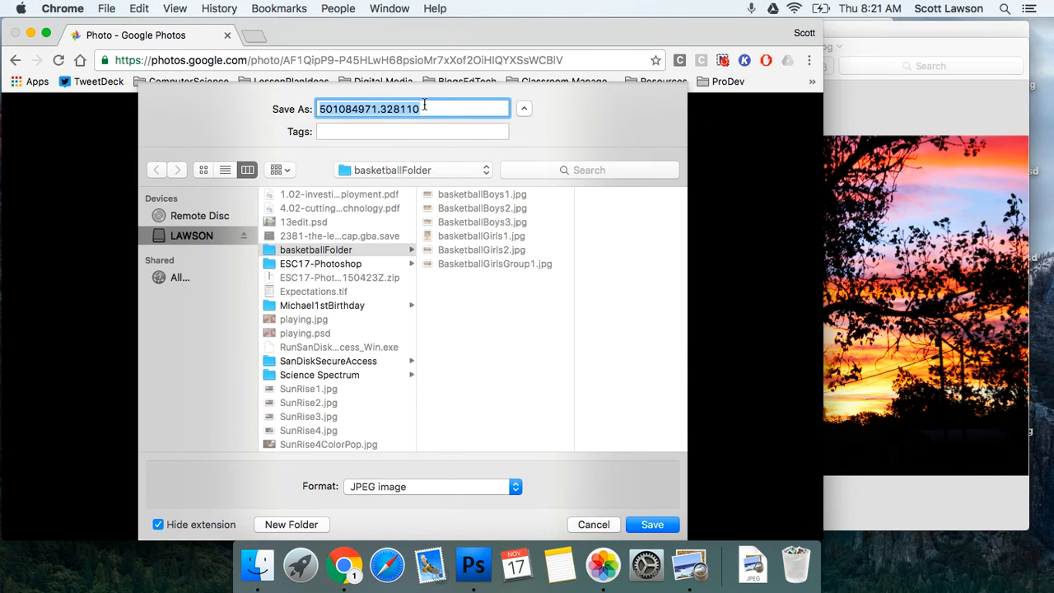
type("shoeAd")
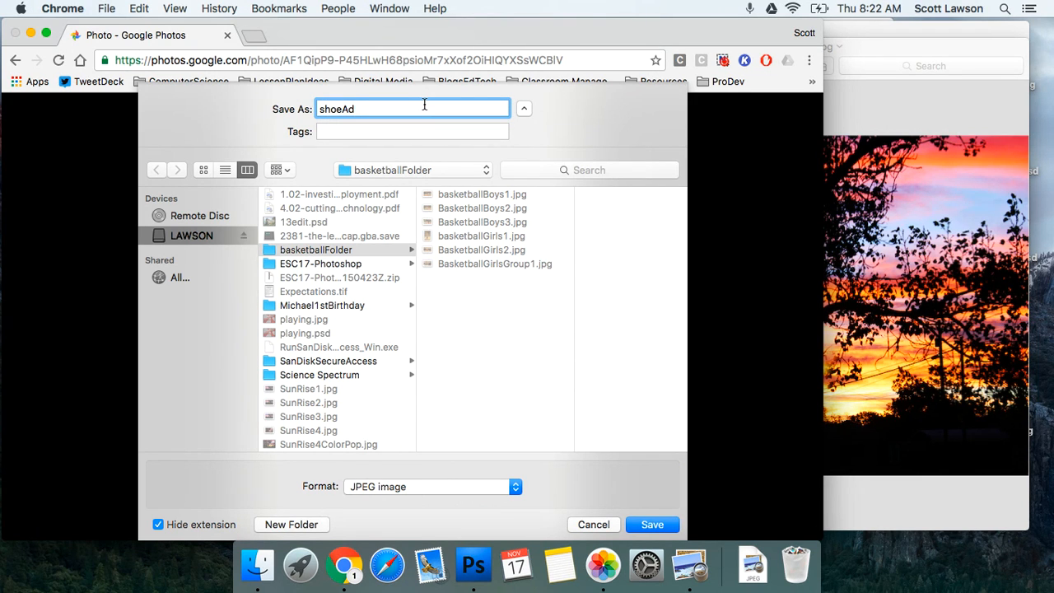
type("Lawson")
Step: Save the boot drawing as a JPEG image at the top level of the removable drive
scroll(338, 214, "down", 2)
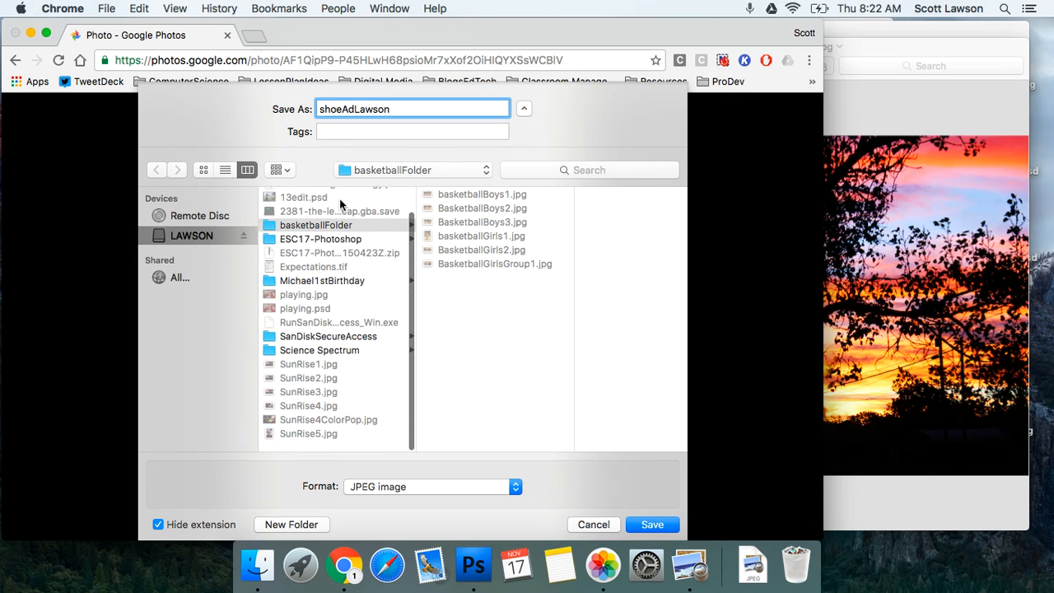
left_click(434, 168)
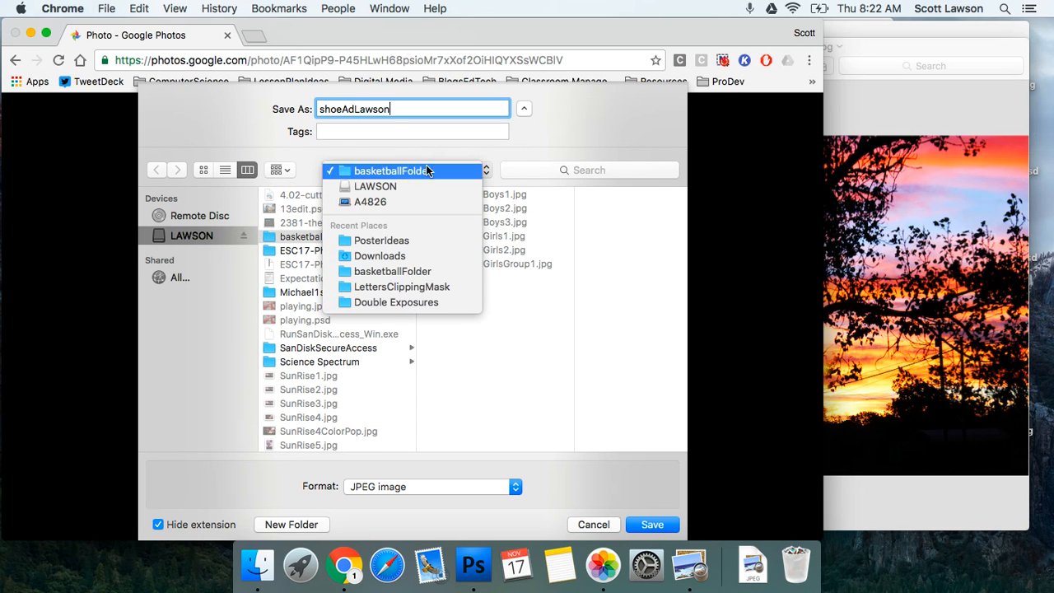
left_click(396, 187)
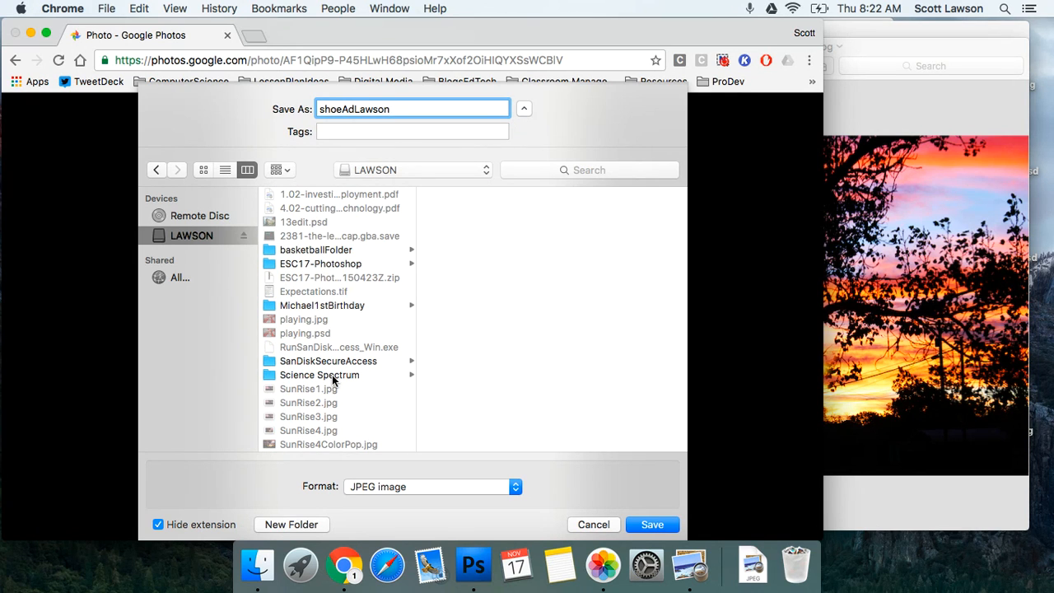
scroll(332, 374, "down", 1)
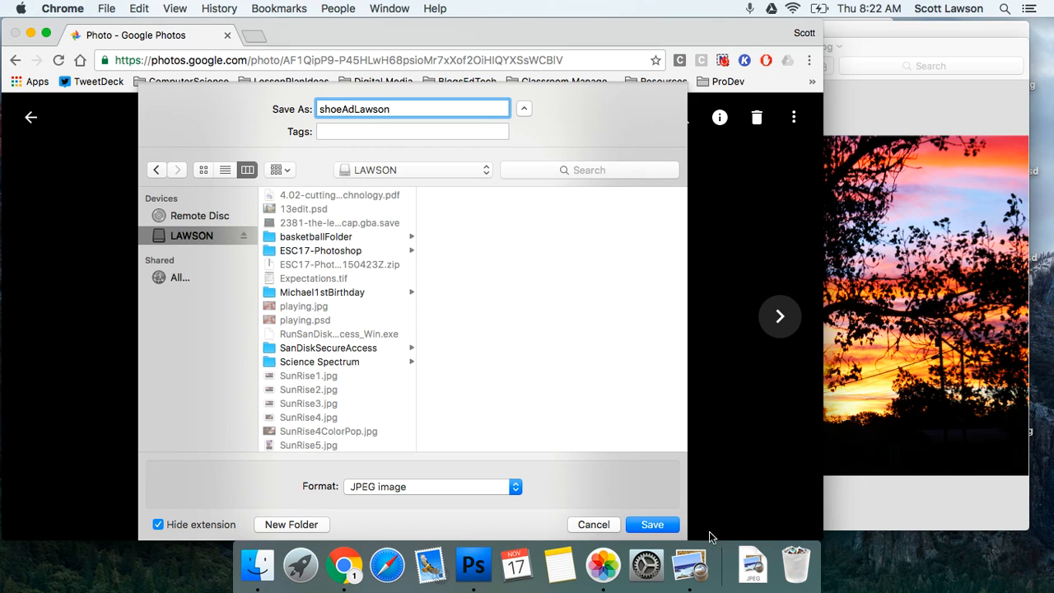
left_click(652, 525)
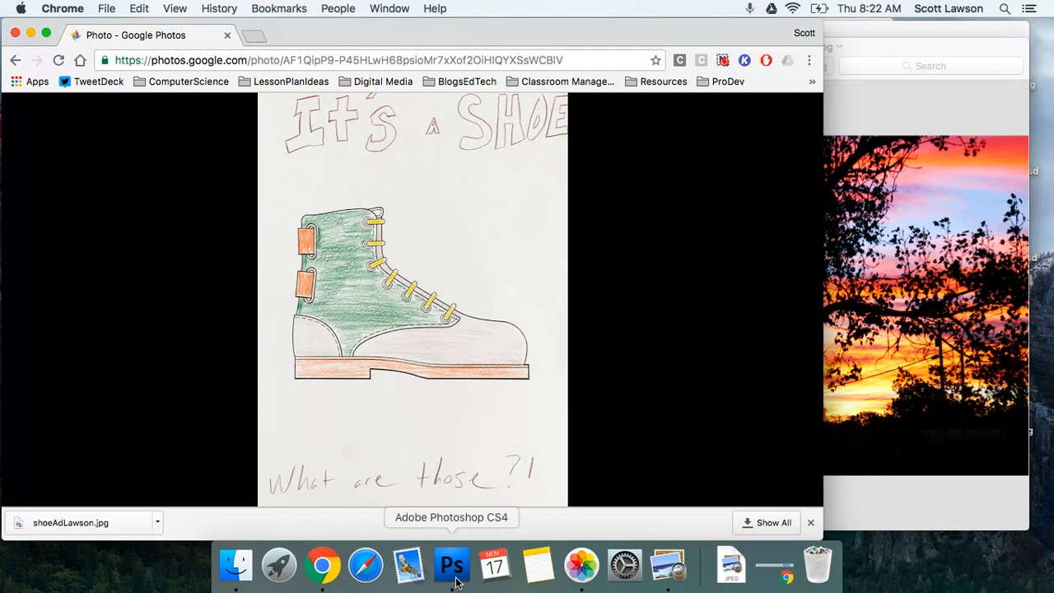
Step: Look for Adobe Photoshop CS4 among the installed applications and switch to it
left_click(1005, 10)
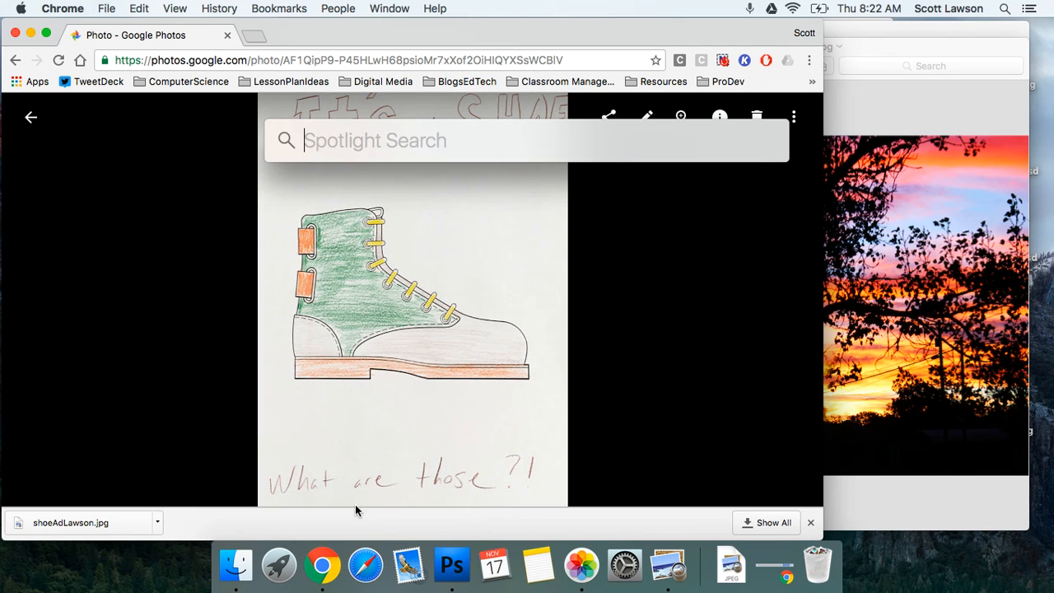
left_click(285, 579)
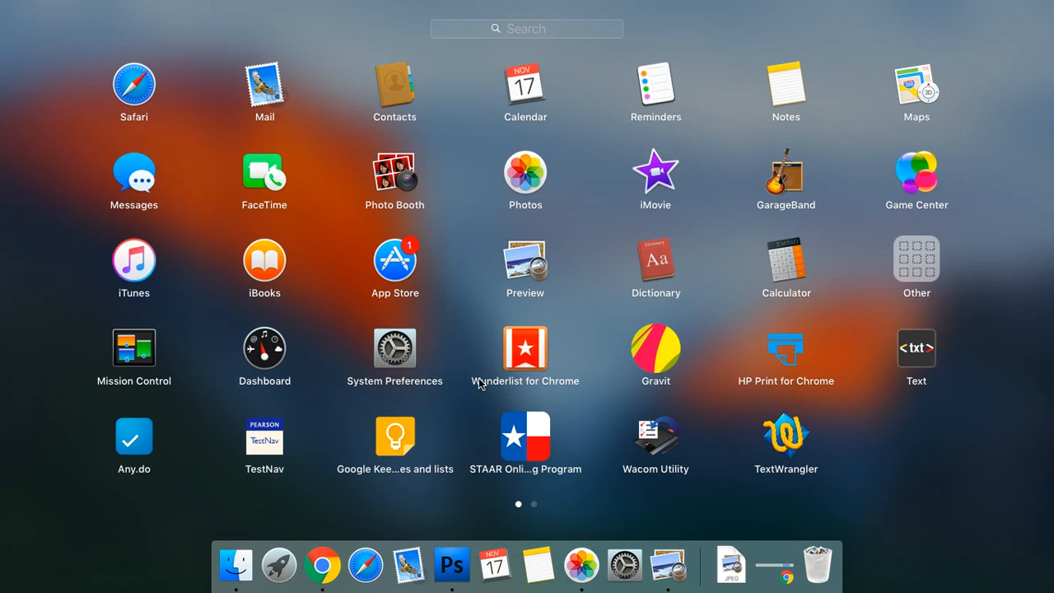
scroll(480, 383, "right", 3)
scroll(480, 383, "left", 3)
scroll(480, 383, "right", 3)
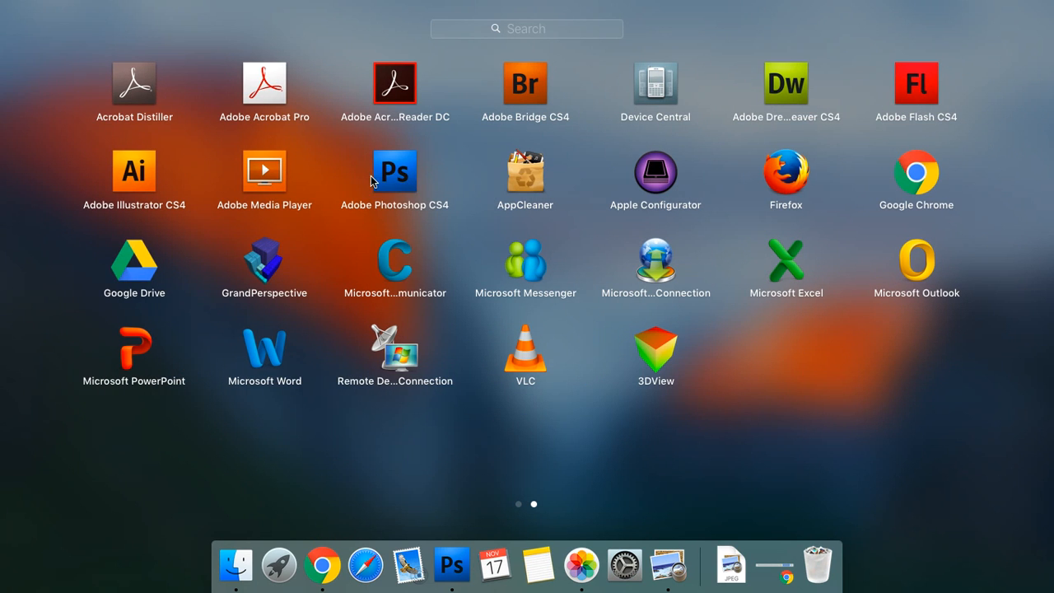
left_click(450, 565)
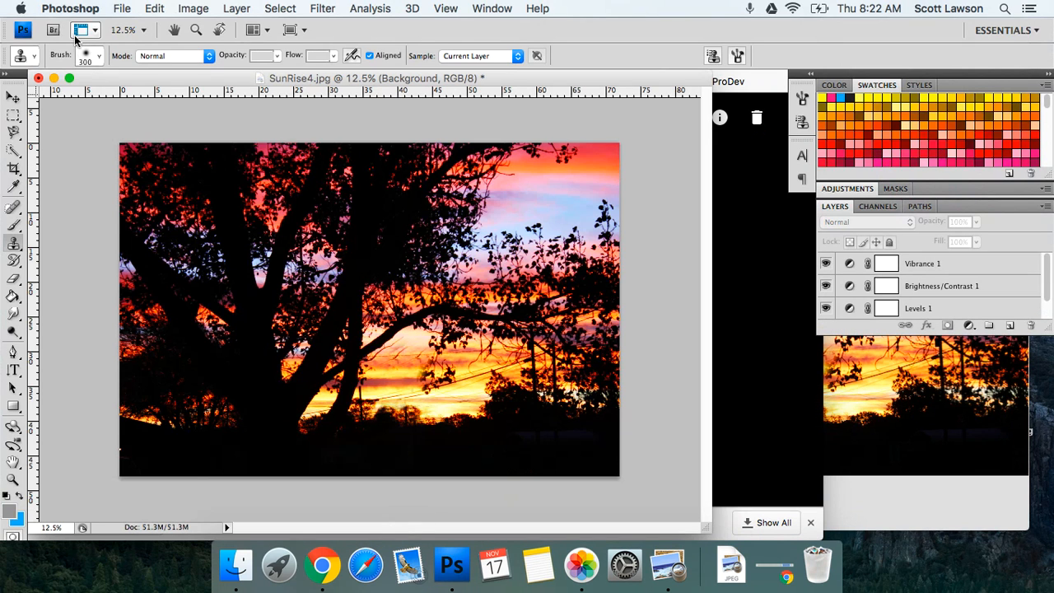
Step: Start a new document named "Shoe Ad" with a width of 8.5 inches and a height of 11 inches
left_click(122, 8)
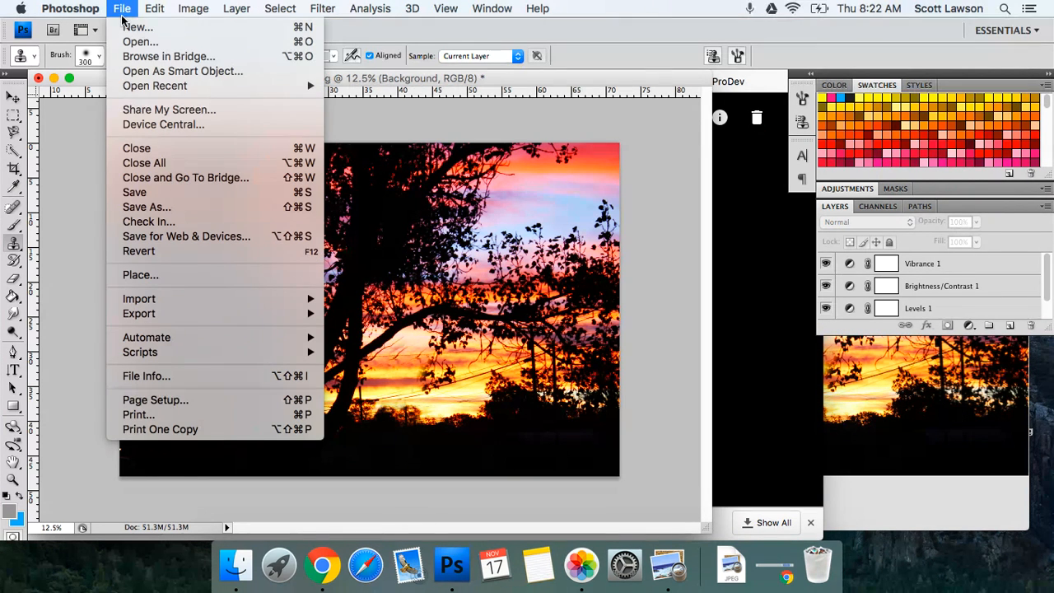
left_click(136, 25)
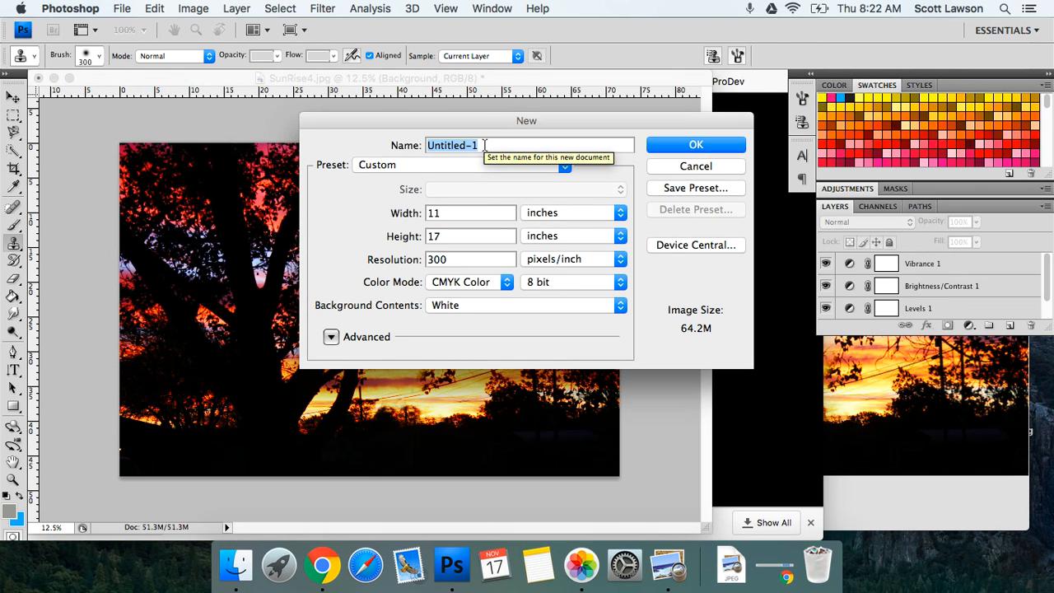
type("Shoe Ad")
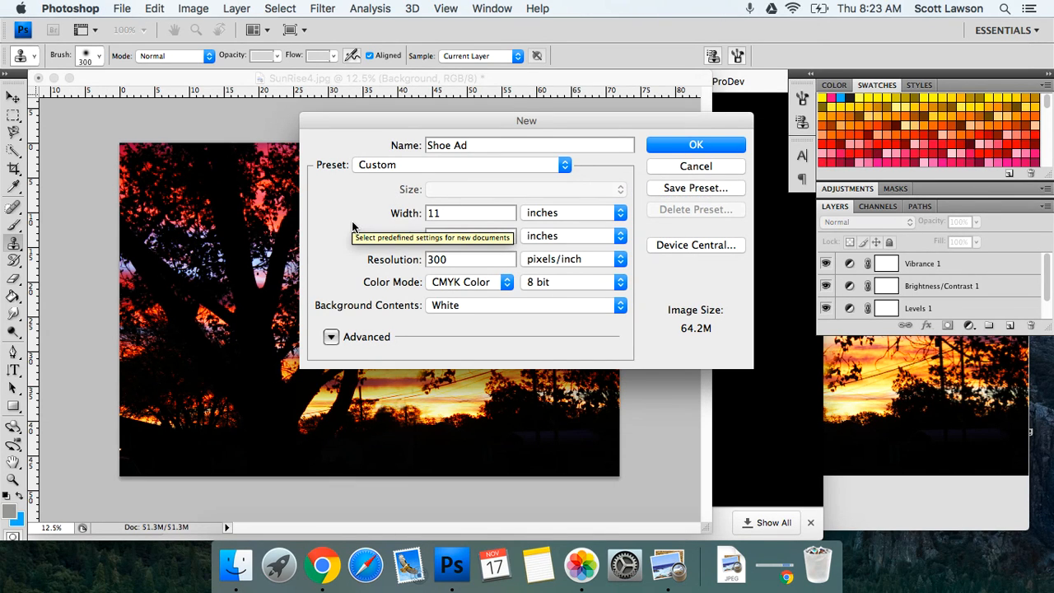
double_click(446, 212)
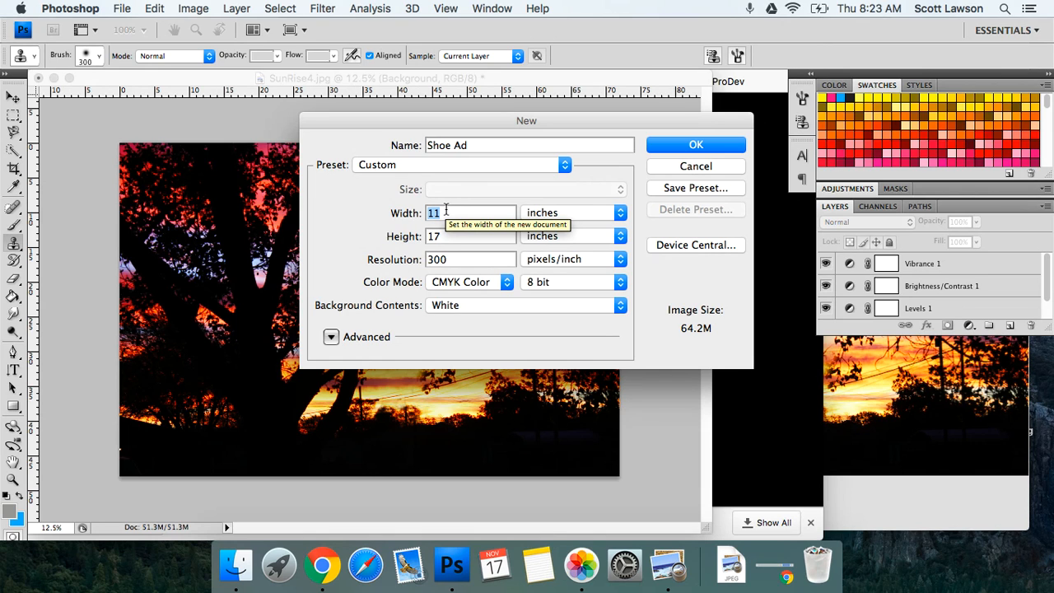
type("8.5")
double_click(443, 238)
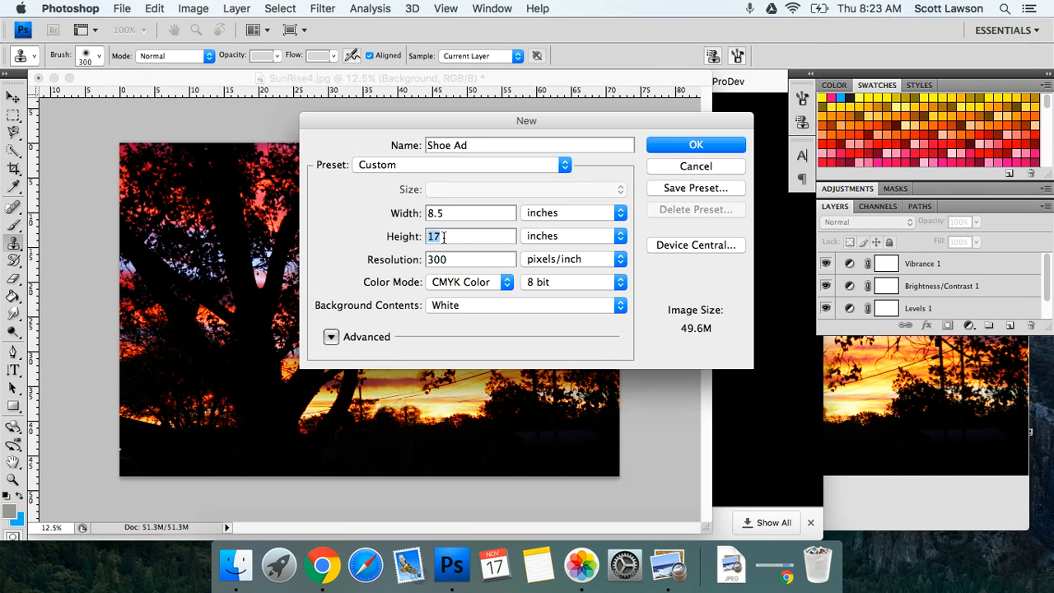
type("11")
Step: Try pixels as the document's size unit, return to inches and set the height back to 11
left_click(616, 216)
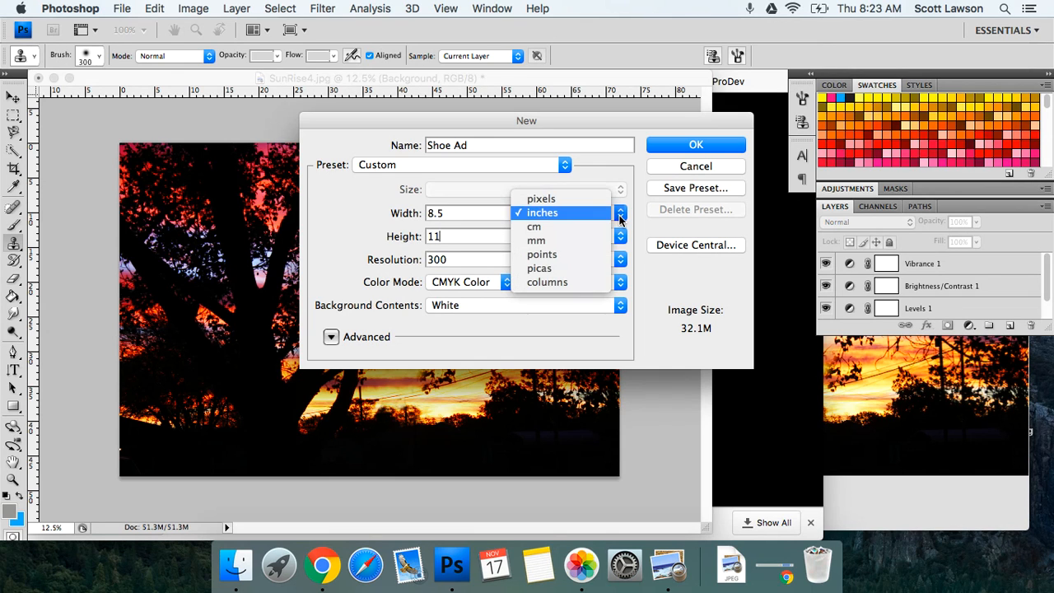
left_click(593, 196)
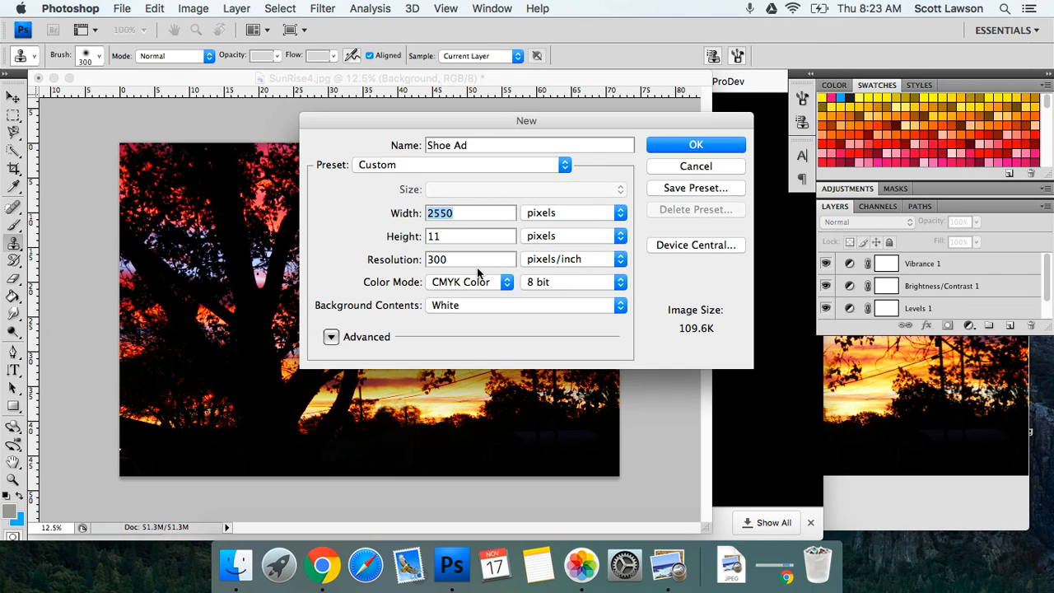
left_click(621, 216)
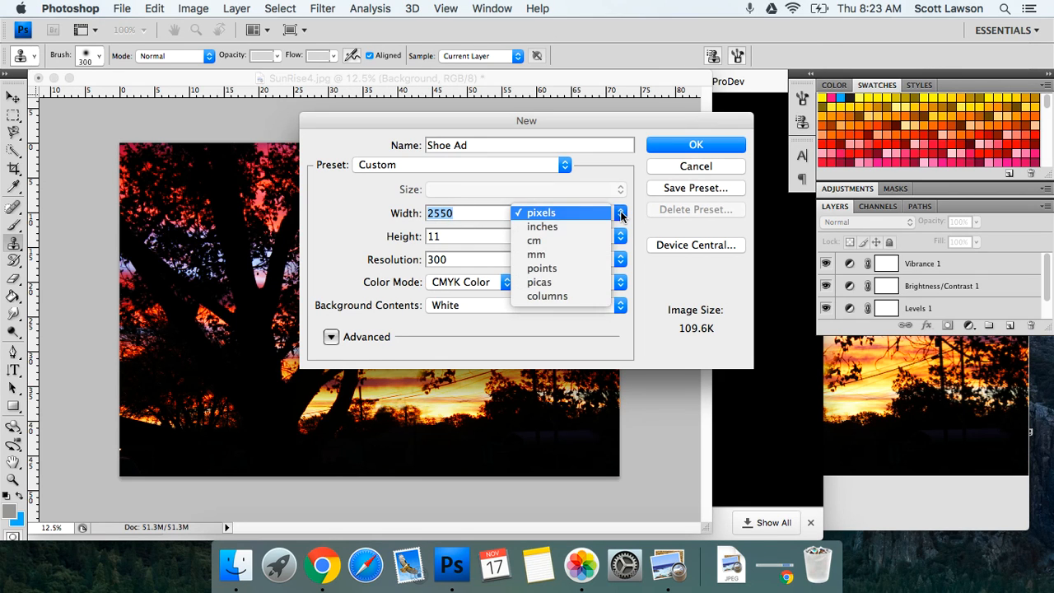
left_click(583, 231)
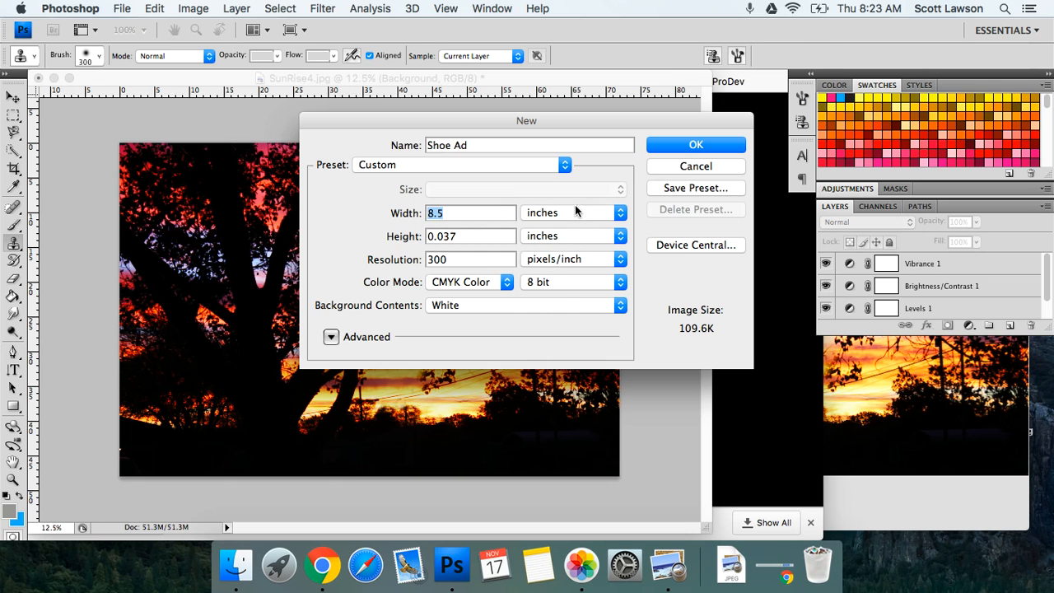
left_click(461, 233)
type("11")
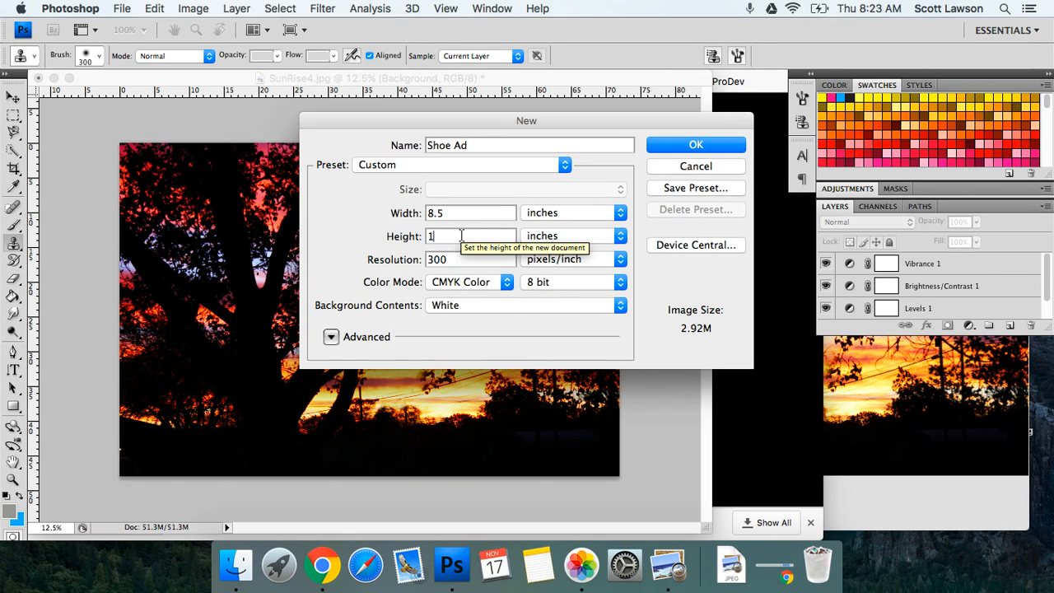
Step: Create the document with a resolution of 150 pixels/inch and Transparent background contents
double_click(453, 259)
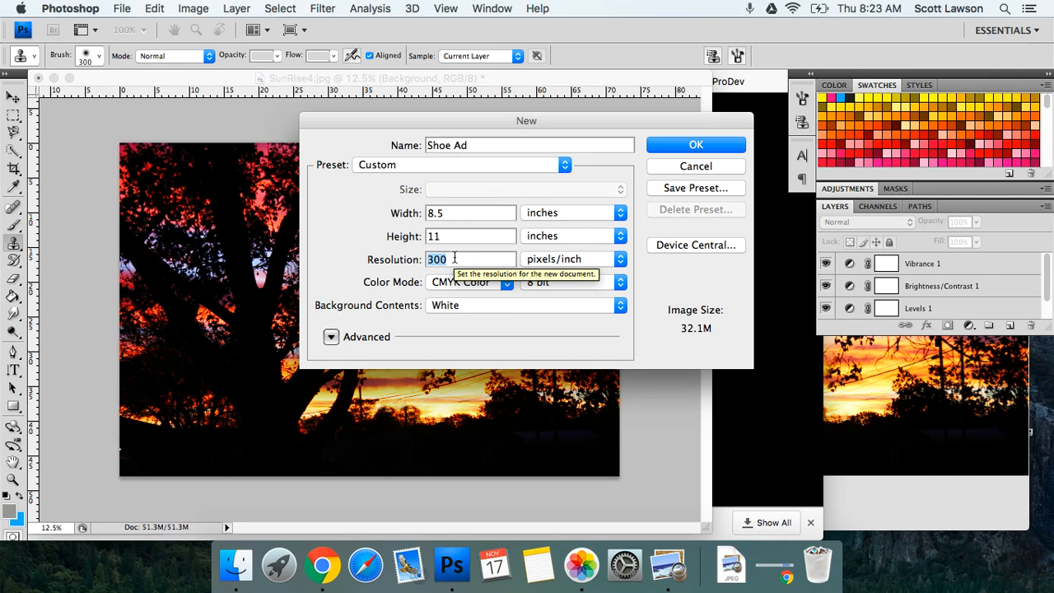
type("150")
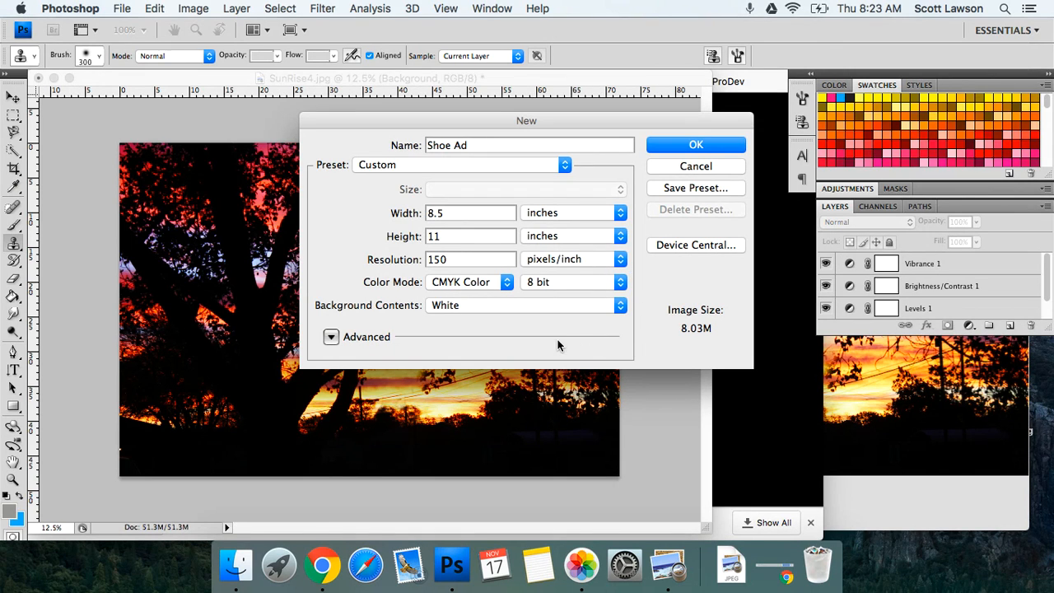
left_click(486, 305)
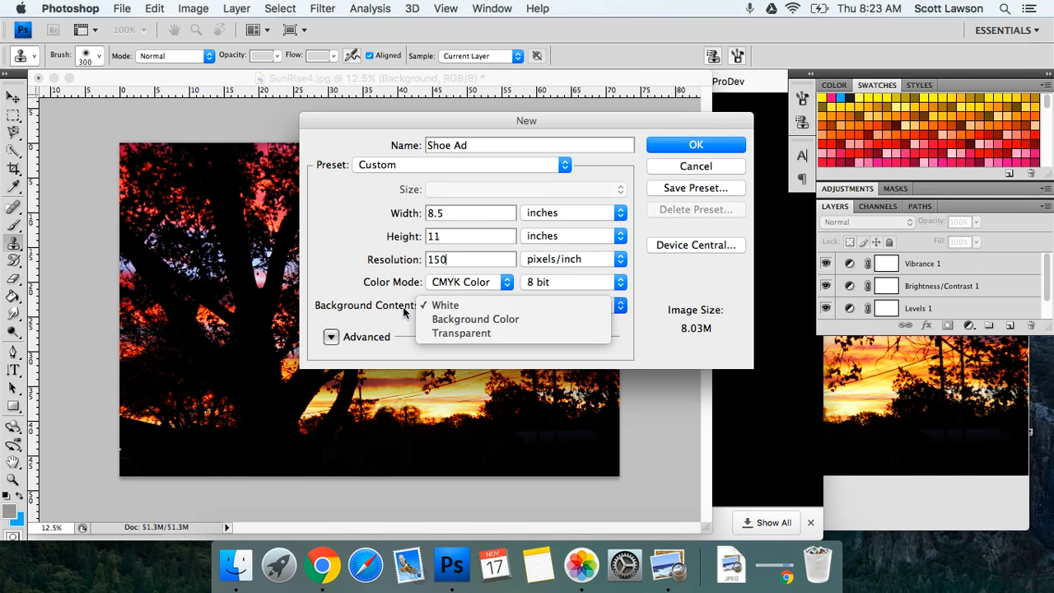
left_click(436, 332)
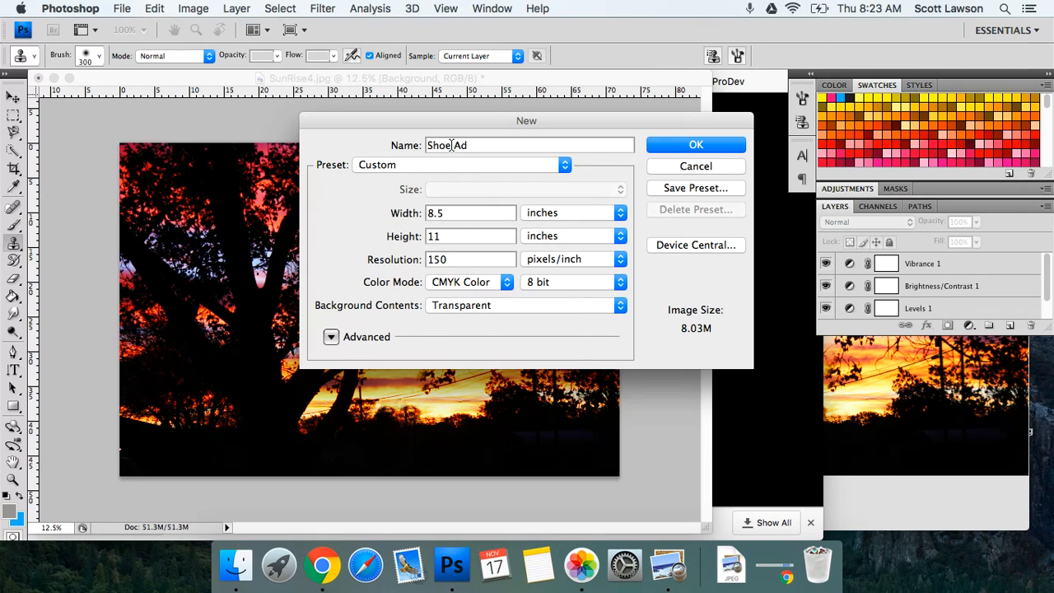
left_click(694, 146)
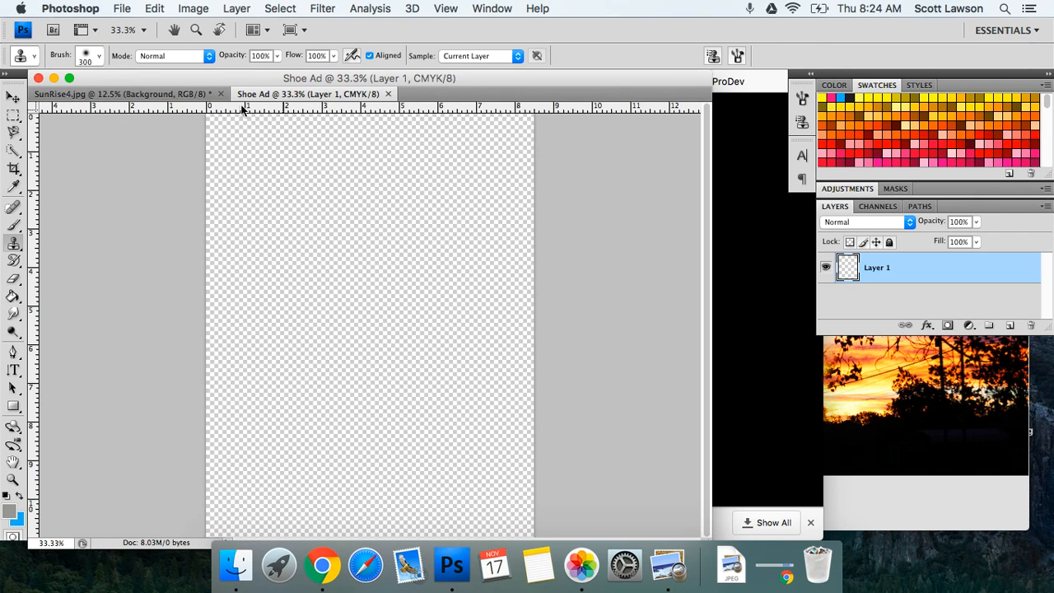
Step: Place the saved shoe ad JPEG from the removable drive into the Shoe Ad document
left_click(127, 9)
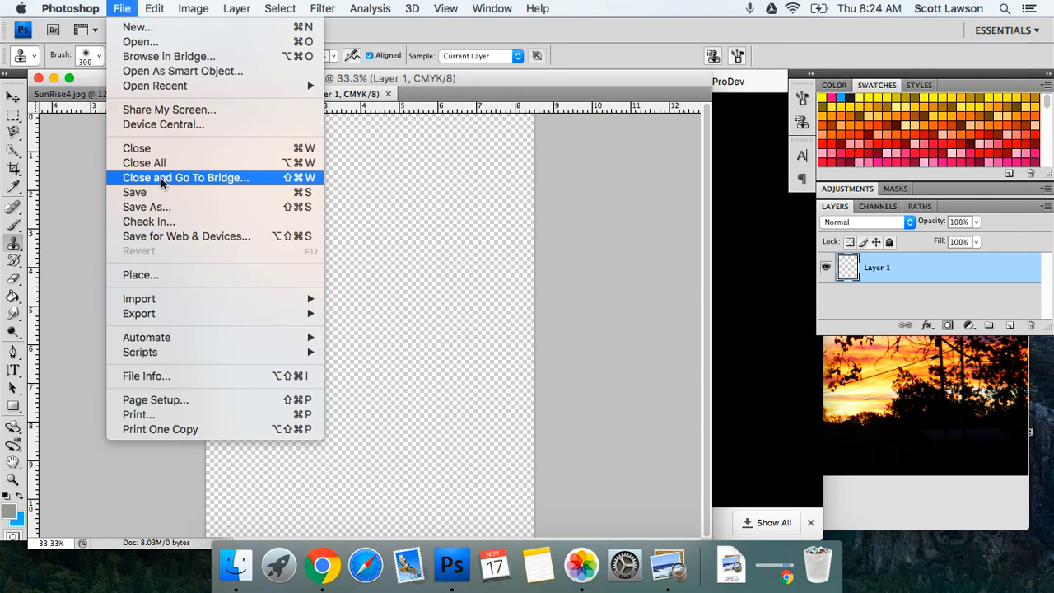
left_click(160, 275)
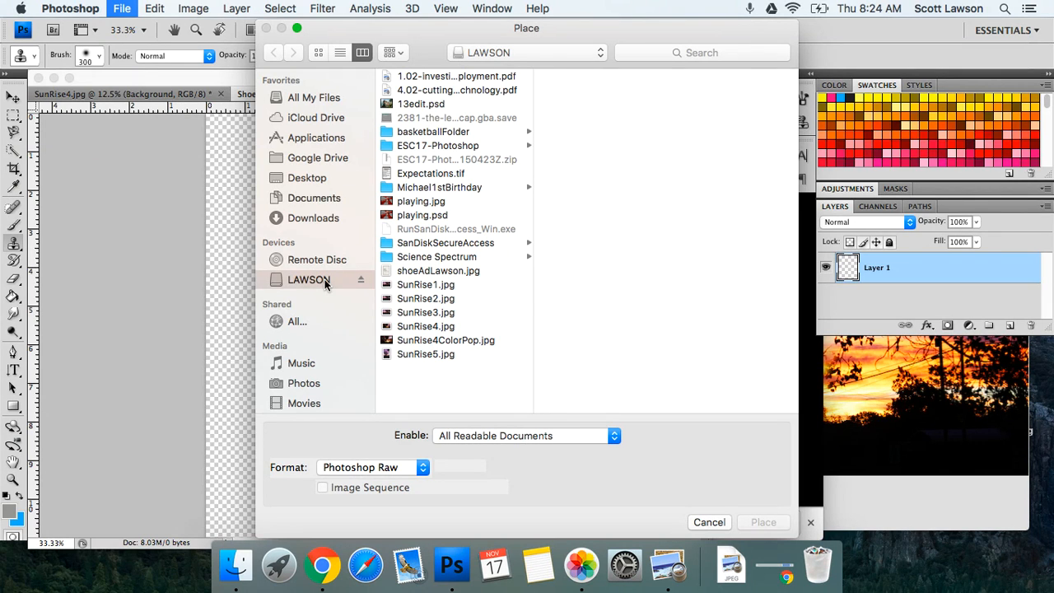
left_click(450, 272)
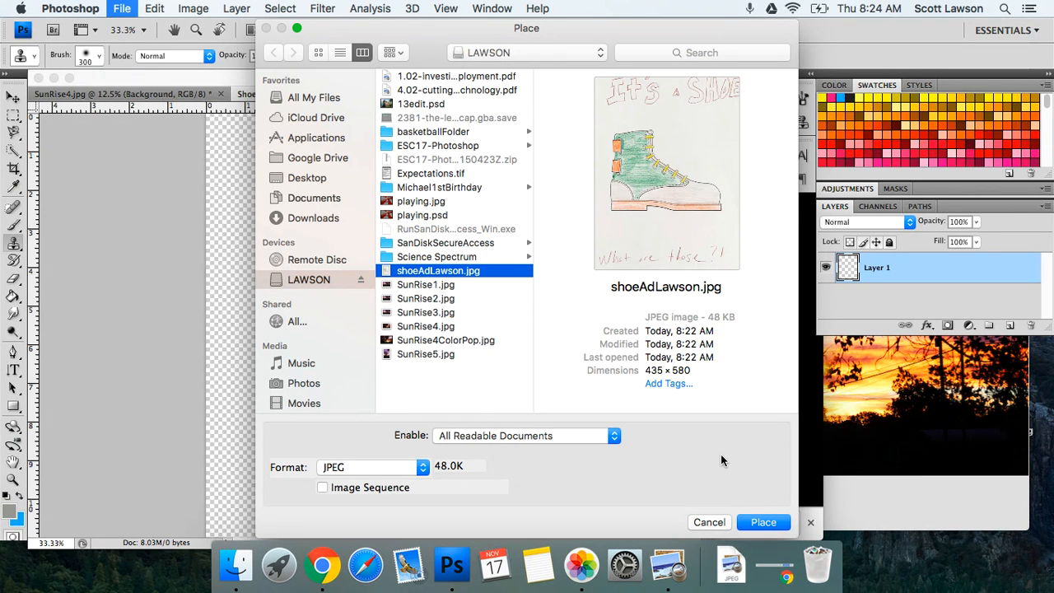
left_click(777, 524)
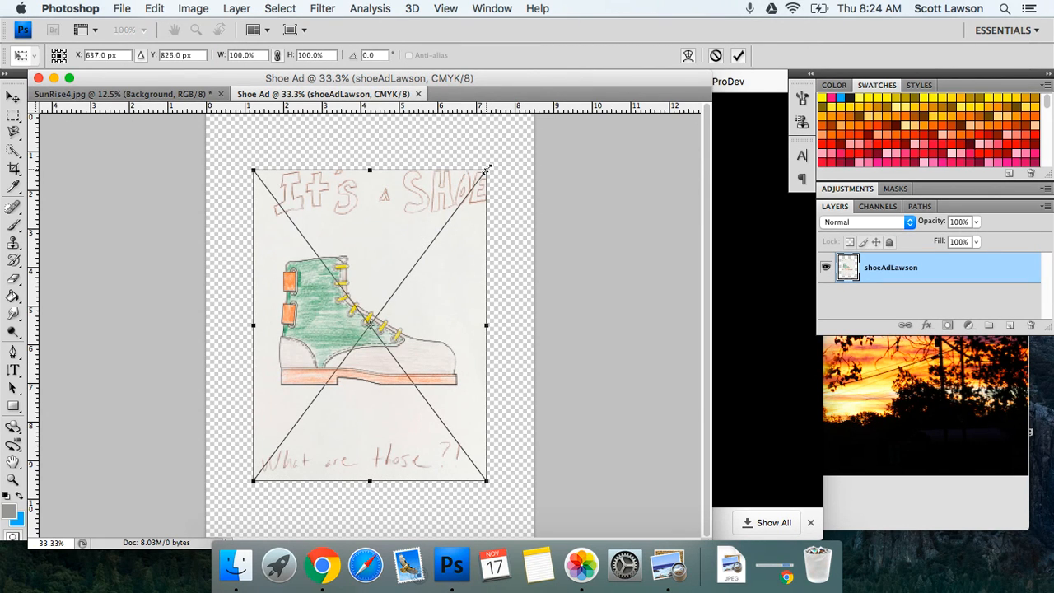
Step: Stretch the placed shoe drawing to the page edges so it fills the whole document, and commit the placement
left_click_drag(486, 168, 531, 117)
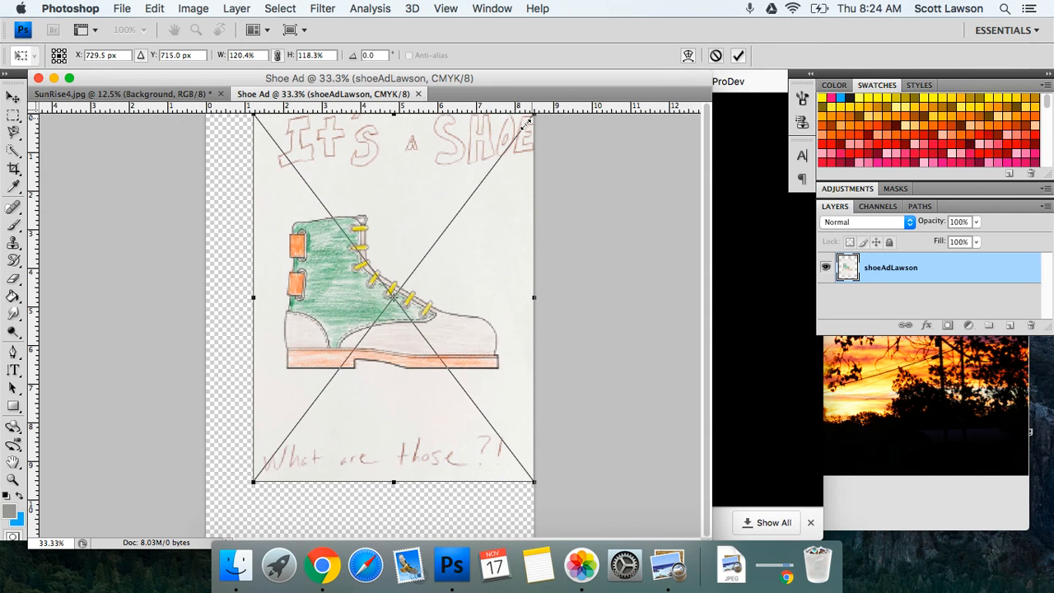
left_click_drag(254, 481, 206, 538)
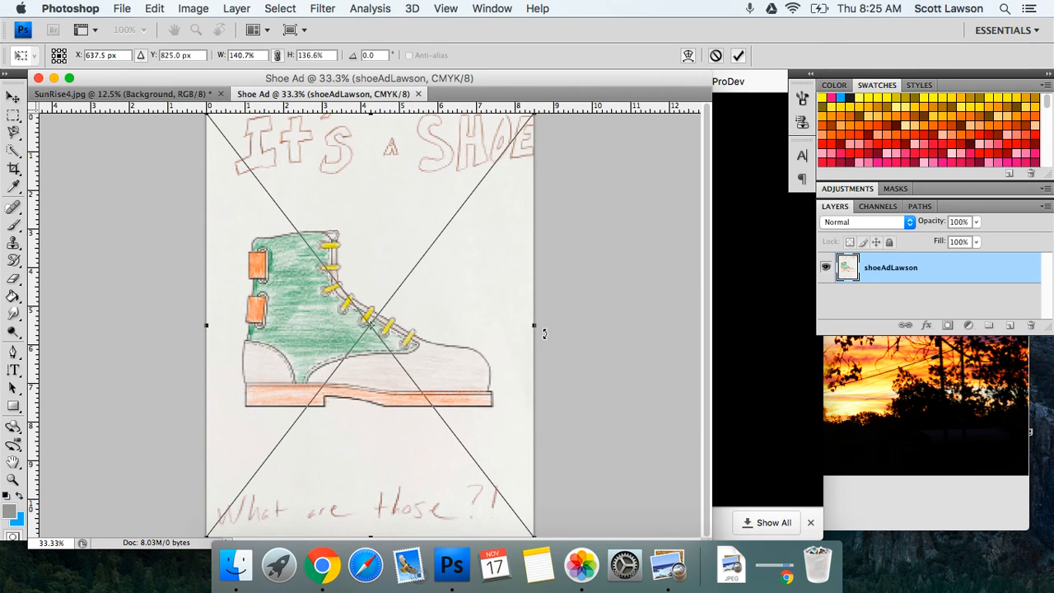
mouse_move(535, 325)
left_mouse_down()
mouse_move(555, 324)
mouse_move(533, 326)
left_mouse_up()
left_click(740, 56)
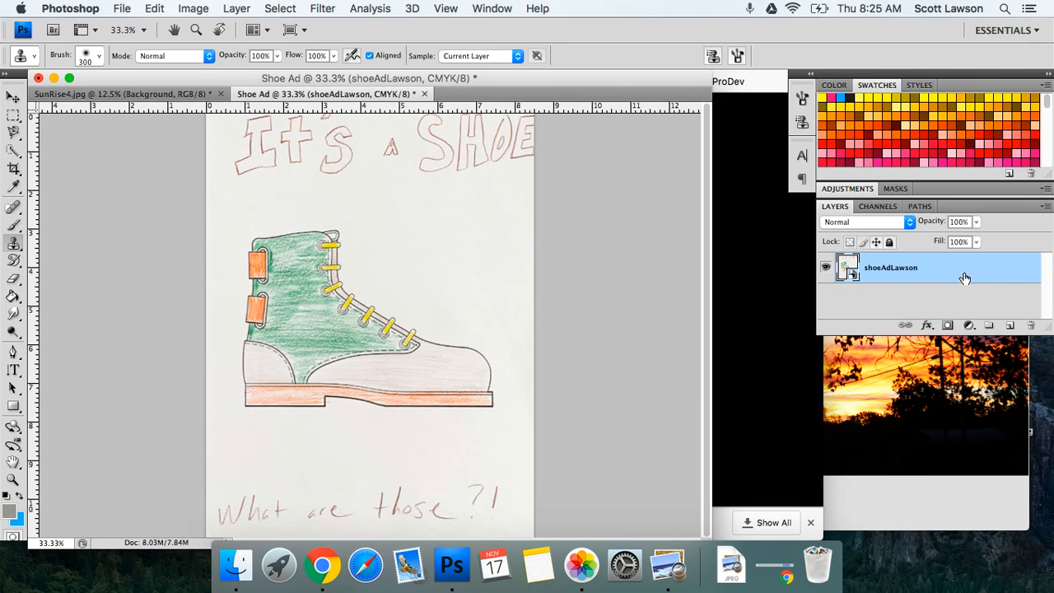
Step: Lock all properties of the placed drawing's layer and add a new layer above it named "Soul"
left_click(890, 242)
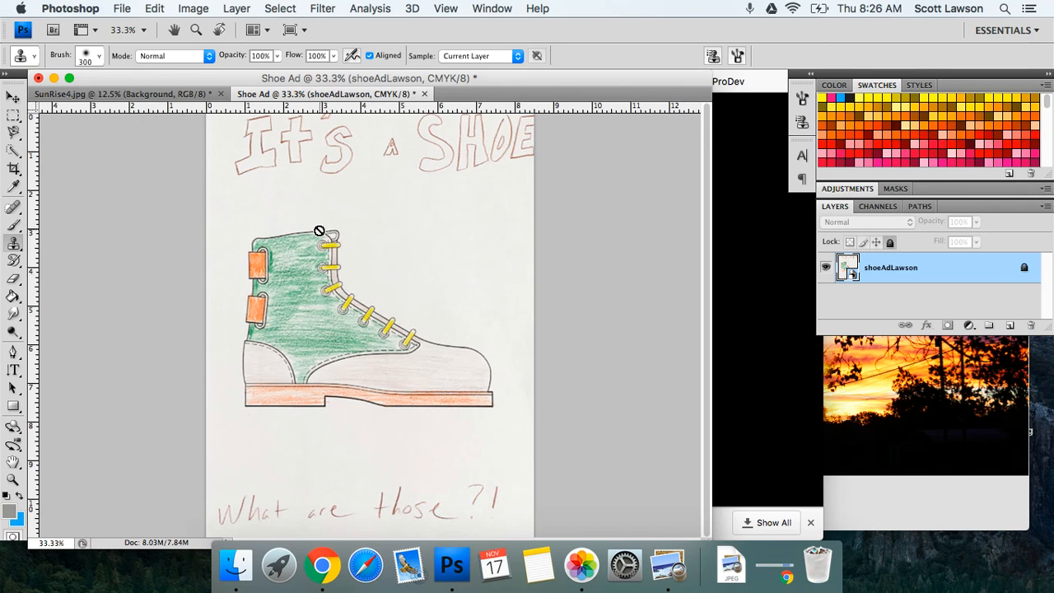
left_click(1011, 327)
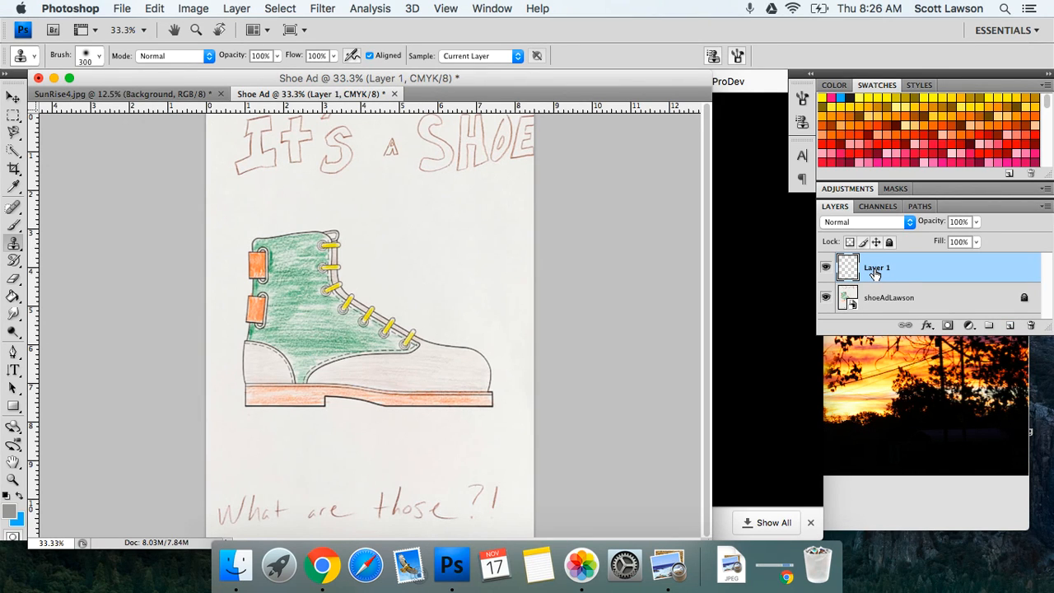
double_click(875, 270)
type("Soul")
key("Return")
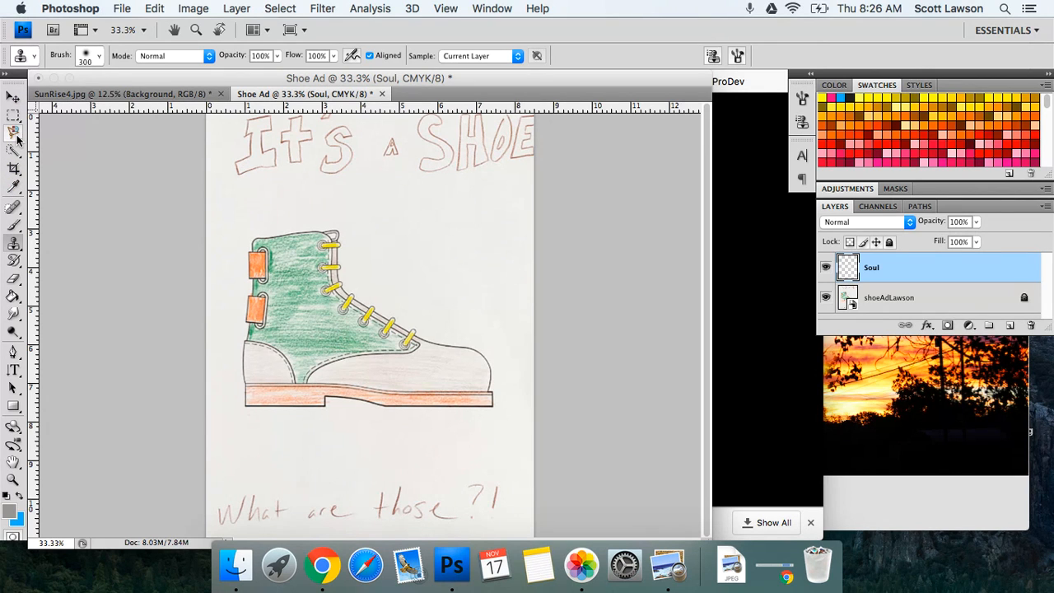
Step: Try outlining the shoe's orange sole freehand with the Lasso tool, and clear the selection
left_click_drag(16, 137, 50, 131)
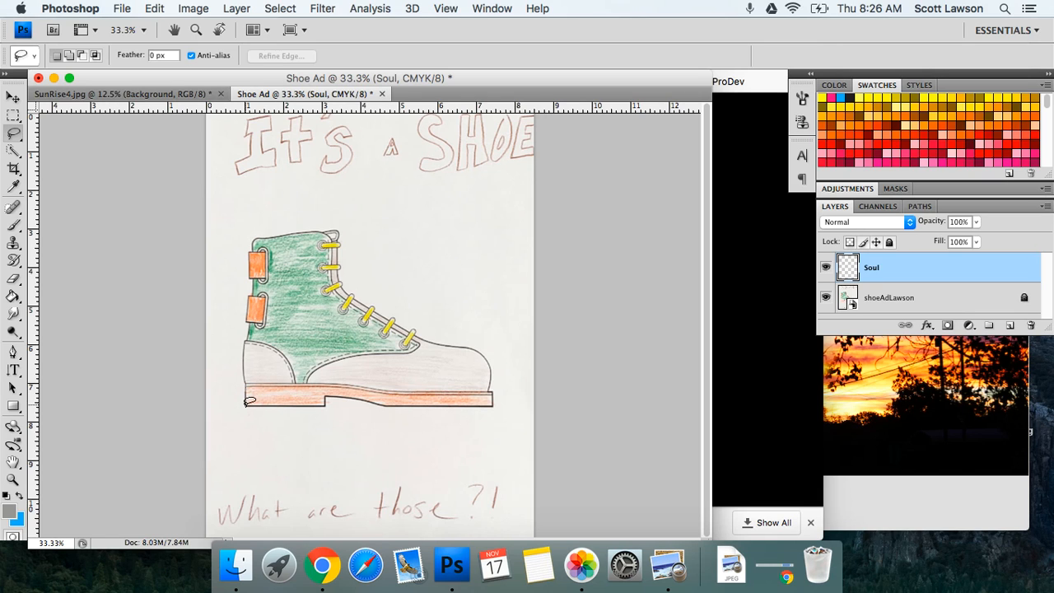
mouse_move(253, 407)
left_mouse_down()
mouse_move(321, 405)
mouse_move(336, 393)
mouse_move(490, 405)
mouse_move(500, 393)
mouse_move(257, 375)
left_mouse_up()
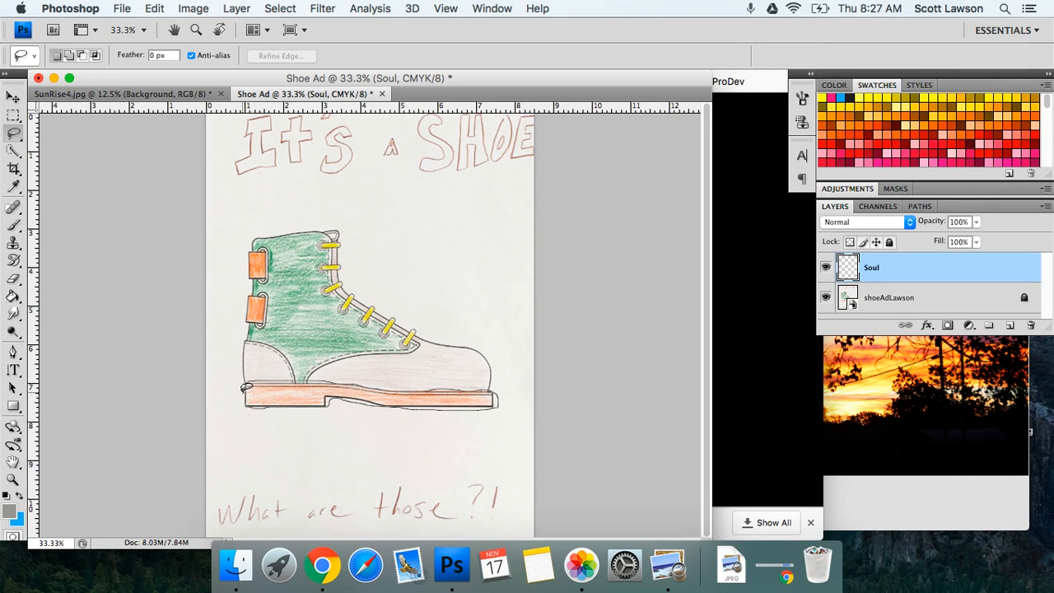
left_click_drag(247, 398, 245, 399)
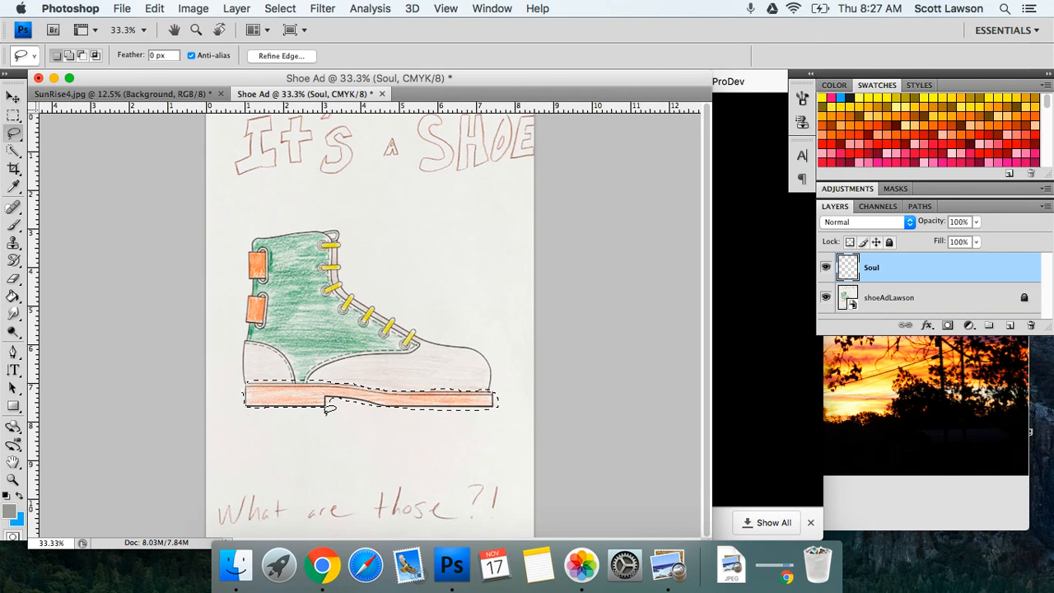
left_click(504, 410)
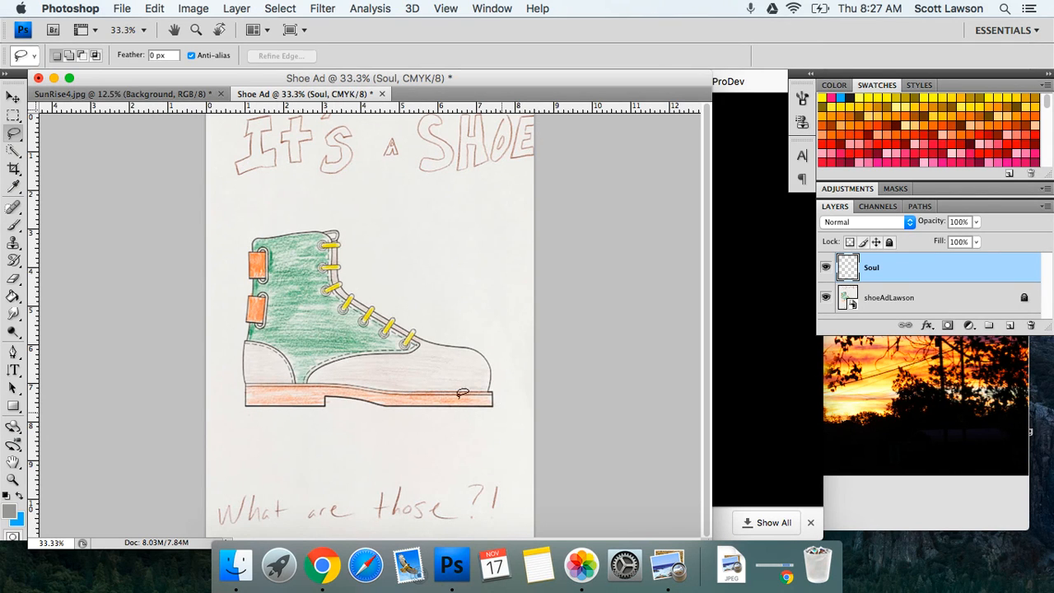
Step: Switch from the freehand Lasso to the Magnetic Lasso tool
left_click(18, 139)
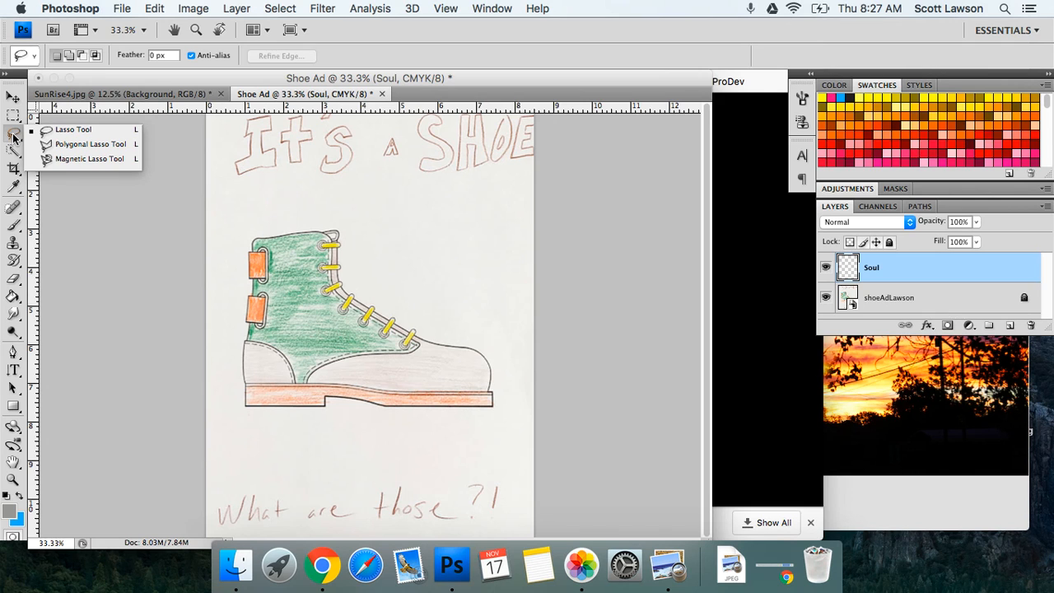
left_click(13, 138)
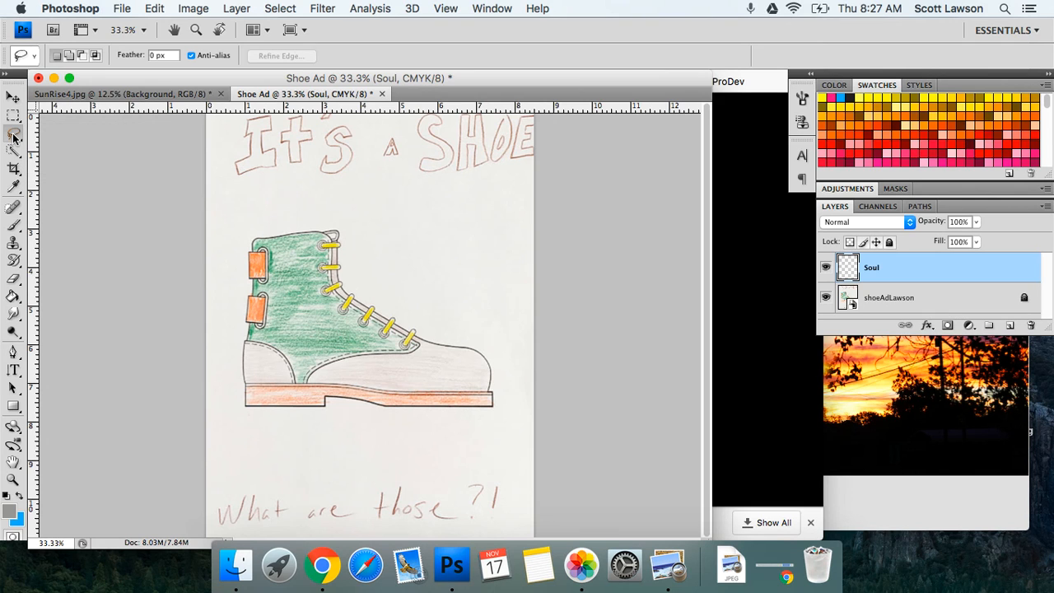
left_click(13, 138)
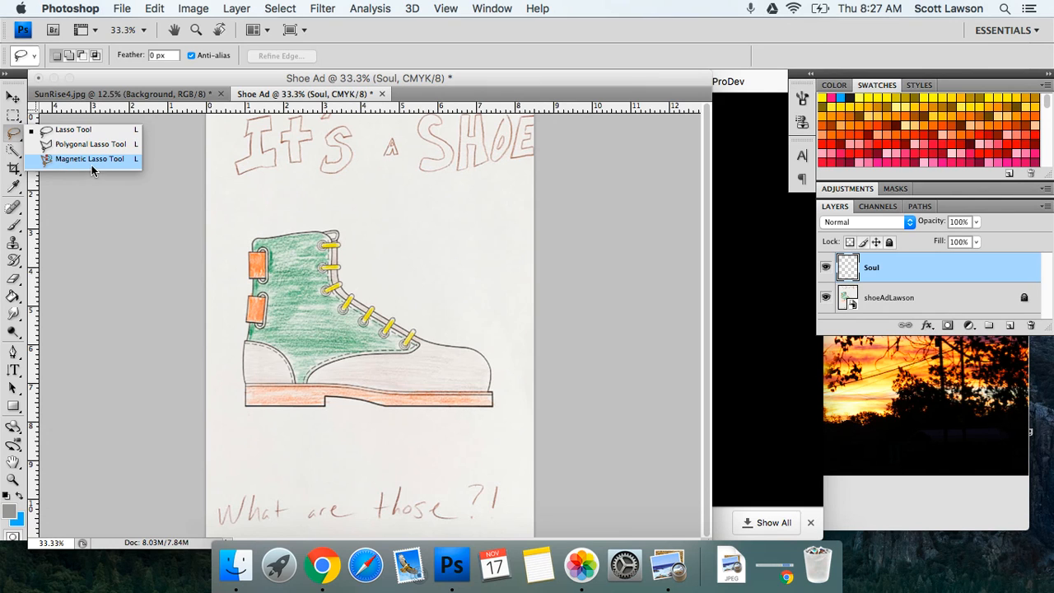
left_click(61, 160)
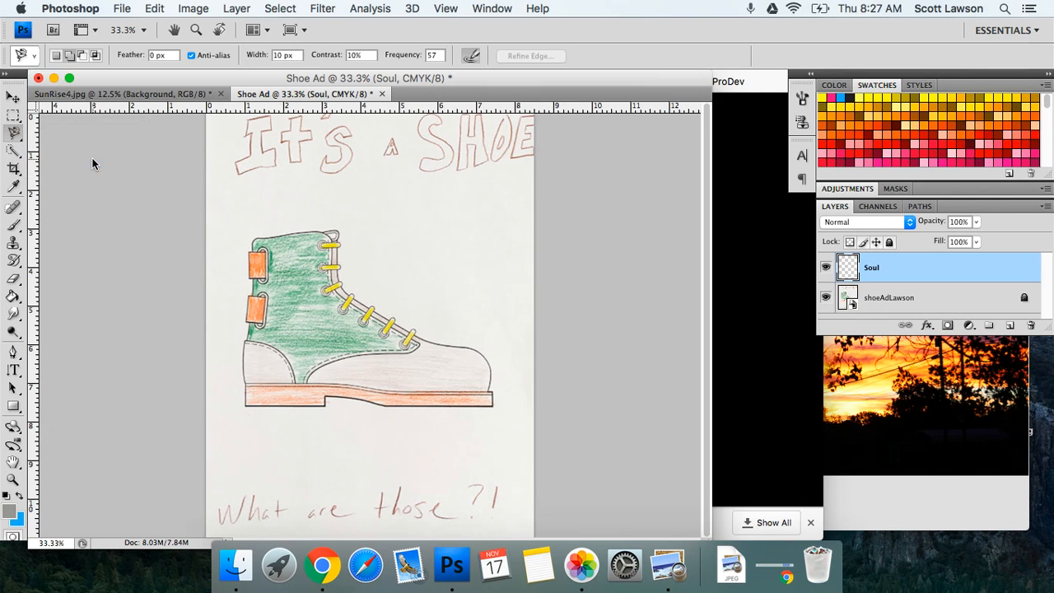
Step: Try tracing the shoe's orange sole with the Magnetic Lasso, cancel the stray extra path and deselect
left_click(248, 379)
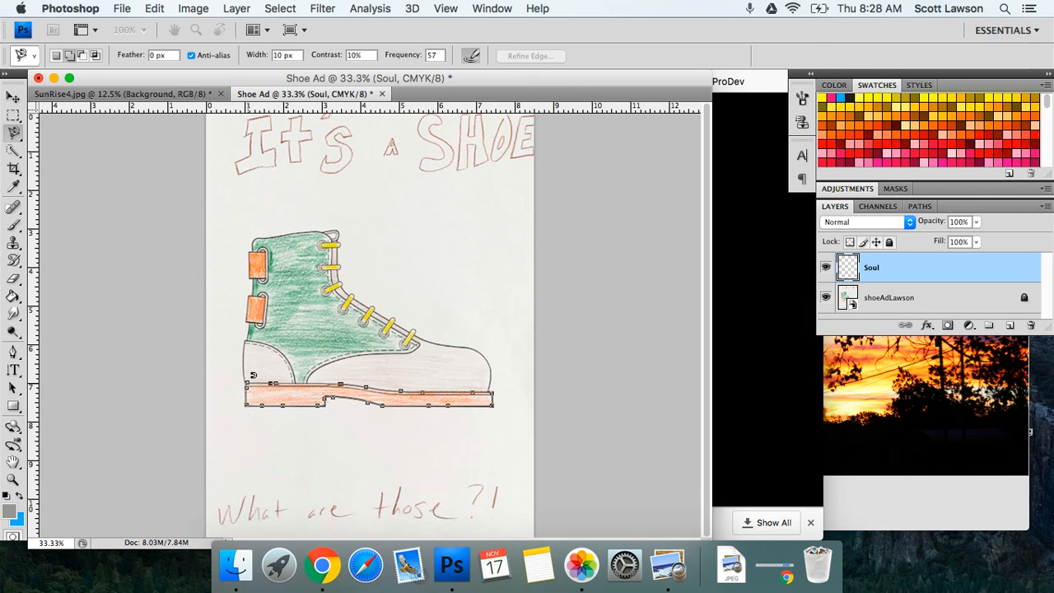
left_click(253, 376)
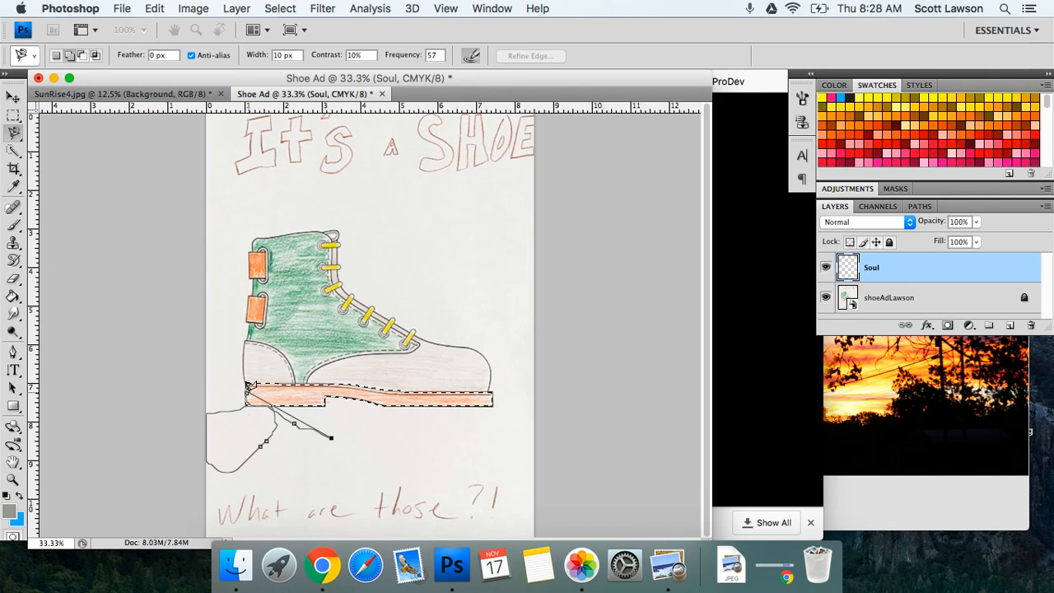
key("Escape")
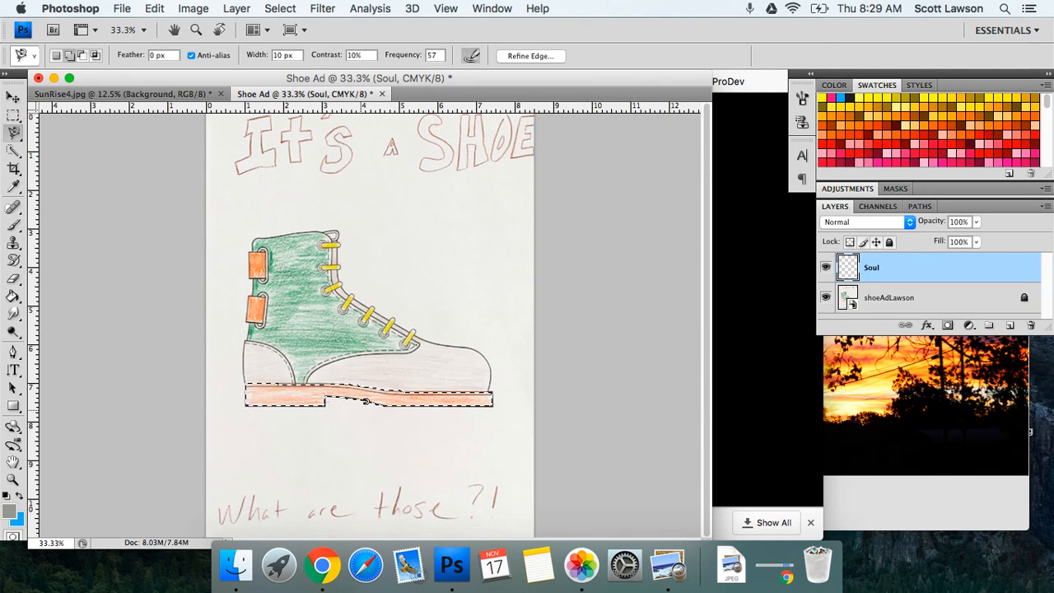
key("super+d")
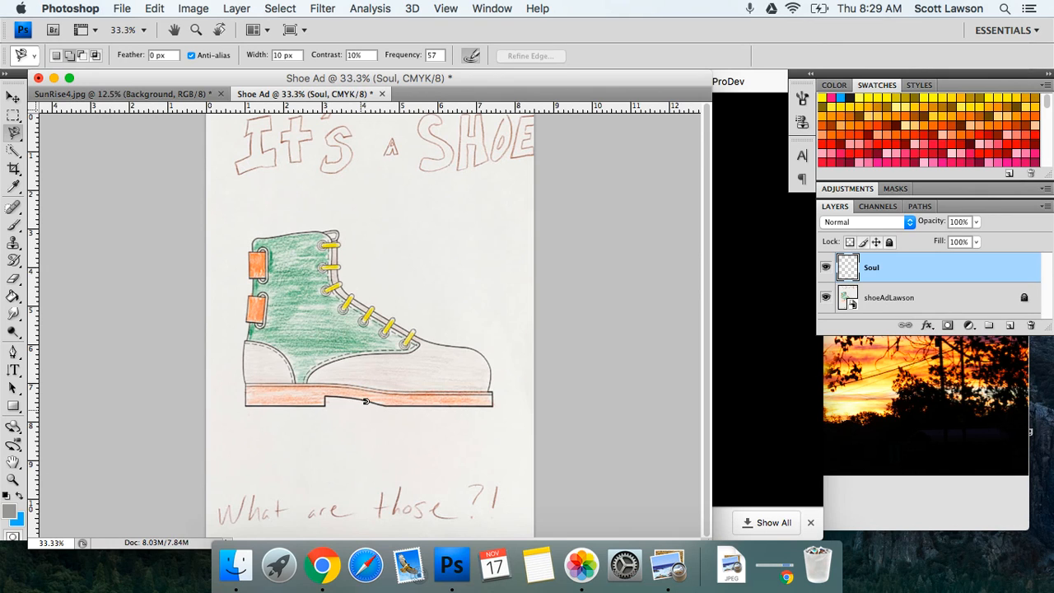
Step: Try a loose Magnetic Lasso selection around the toe and the area below the sole, and deselect it
left_click(328, 416)
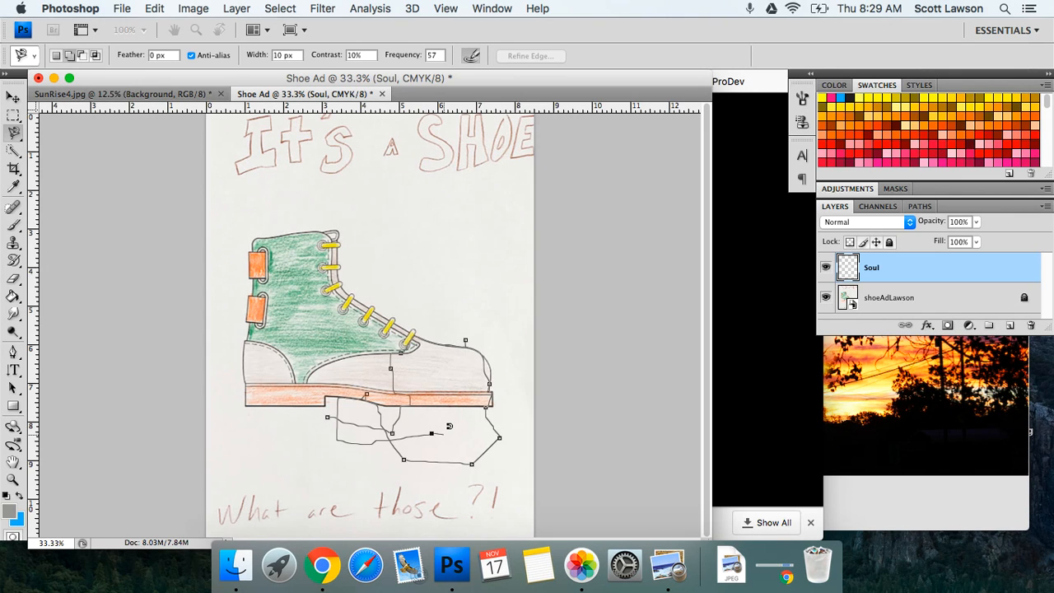
left_click(449, 426)
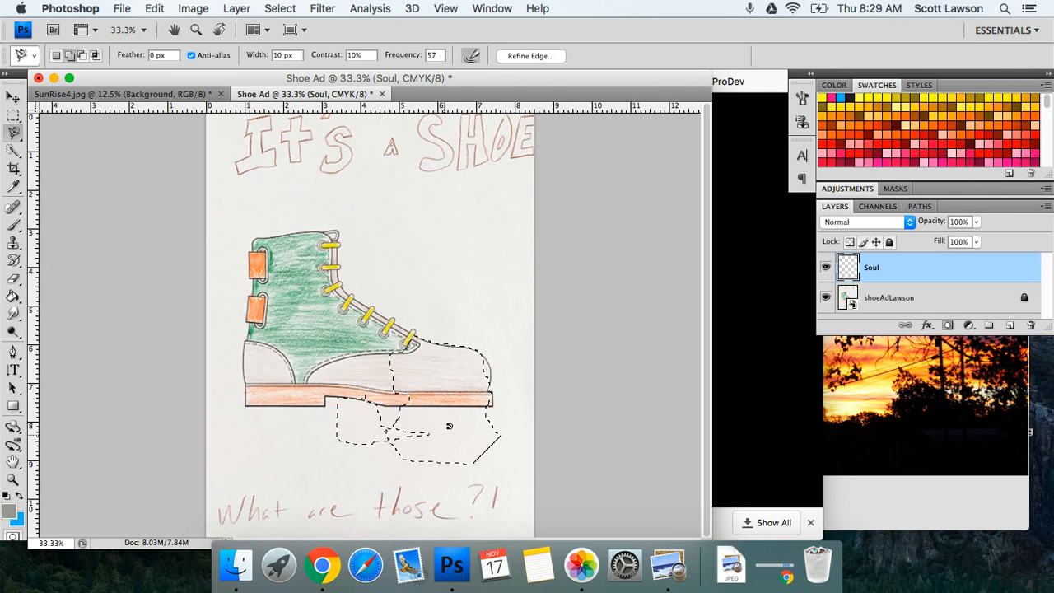
key("super+d")
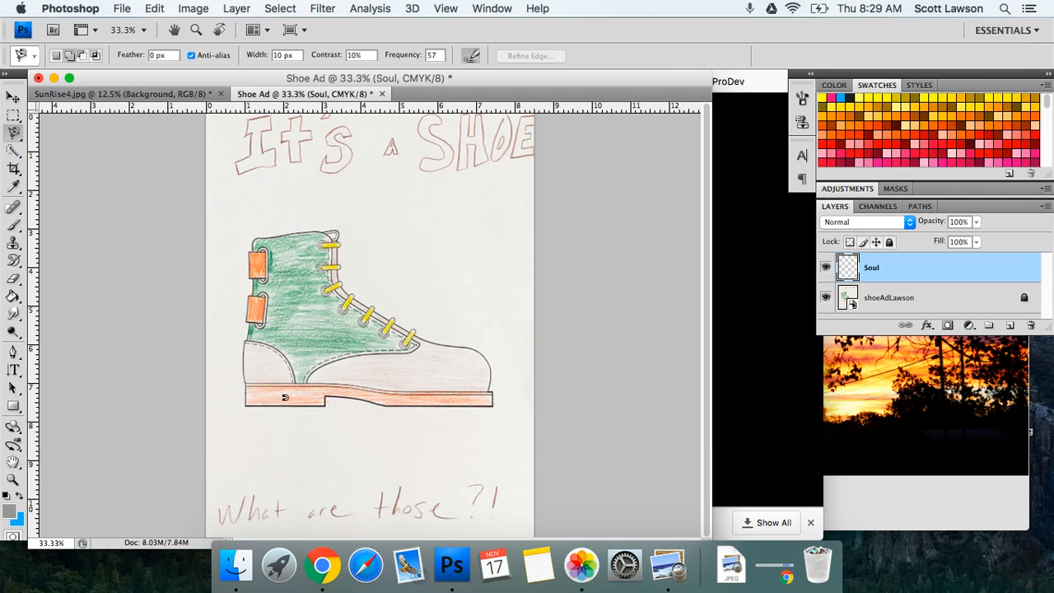
Step: Try tracing the heel's lower edge with the Magnetic Lasso, removing a stray anchor point, and clear the selection
left_click(247, 405)
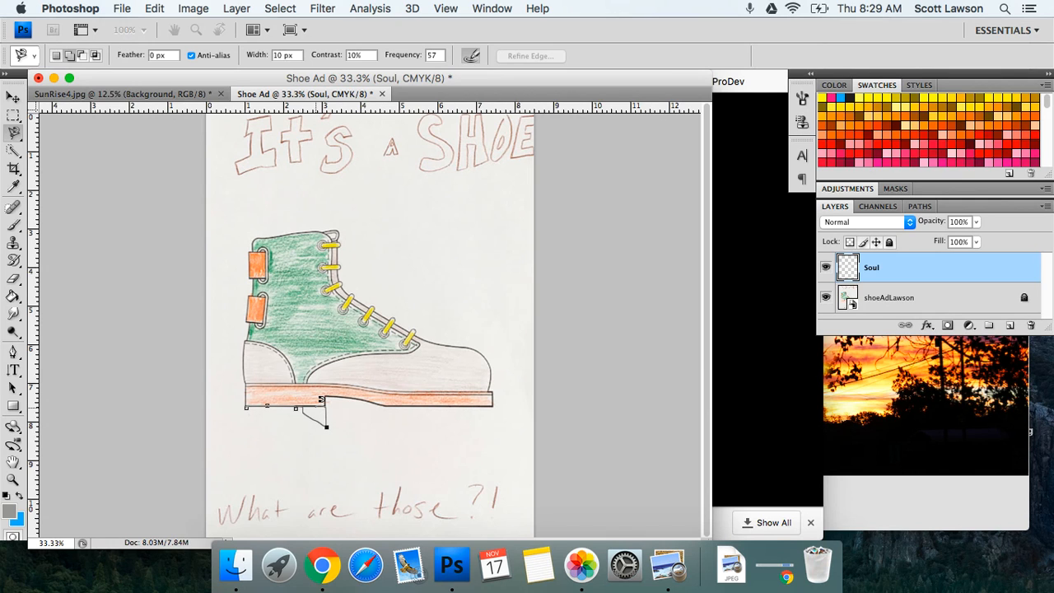
key("BackSpace")
double_click(329, 401)
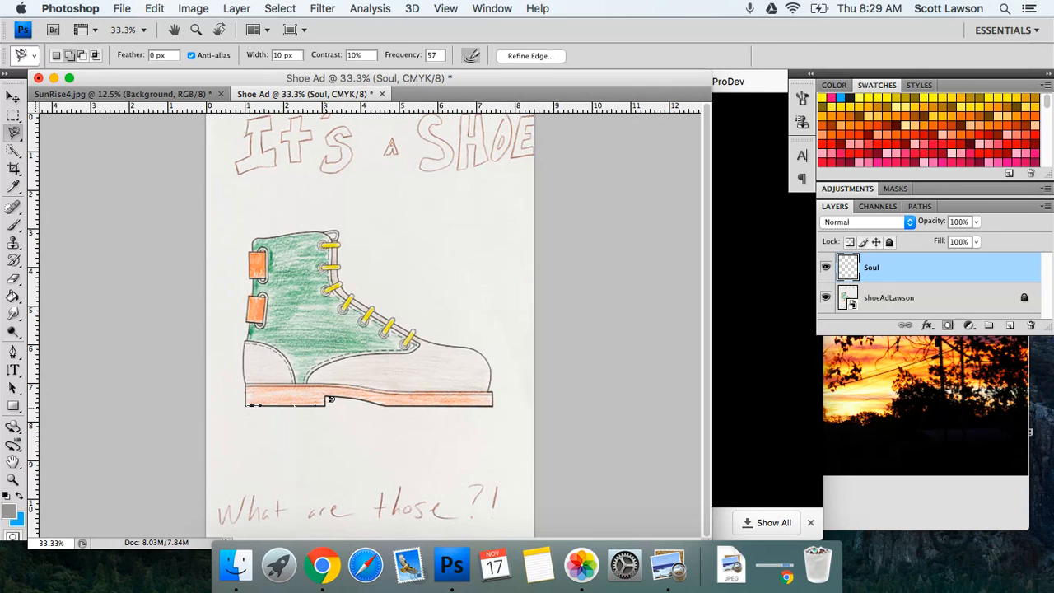
left_click(329, 399)
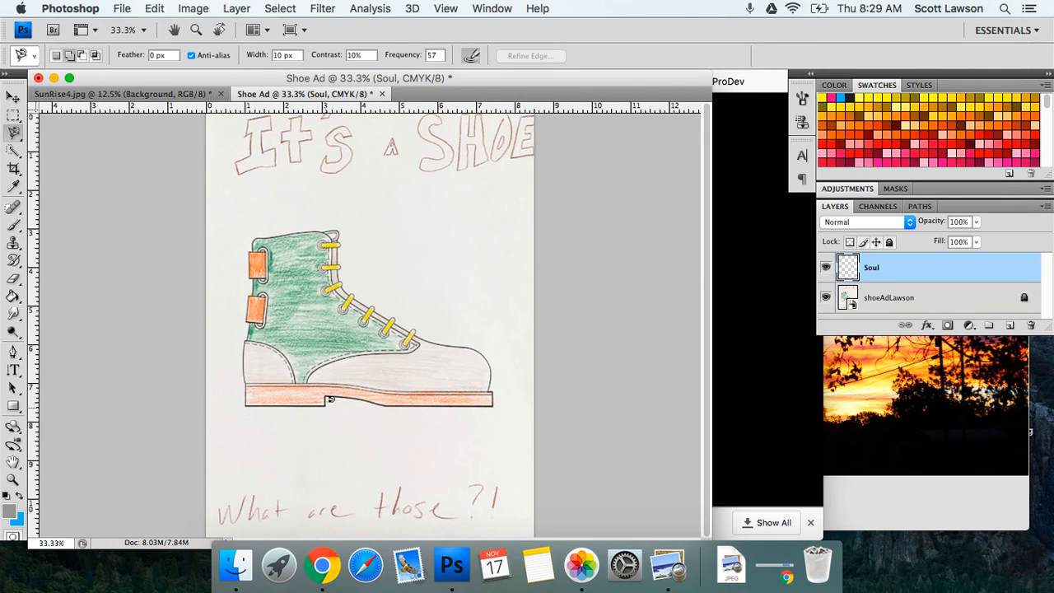
Step: Select the shoe's entire orange sole by tracing its outline with the Magnetic Lasso
left_click(326, 410)
left_click(327, 411)
left_click(330, 400)
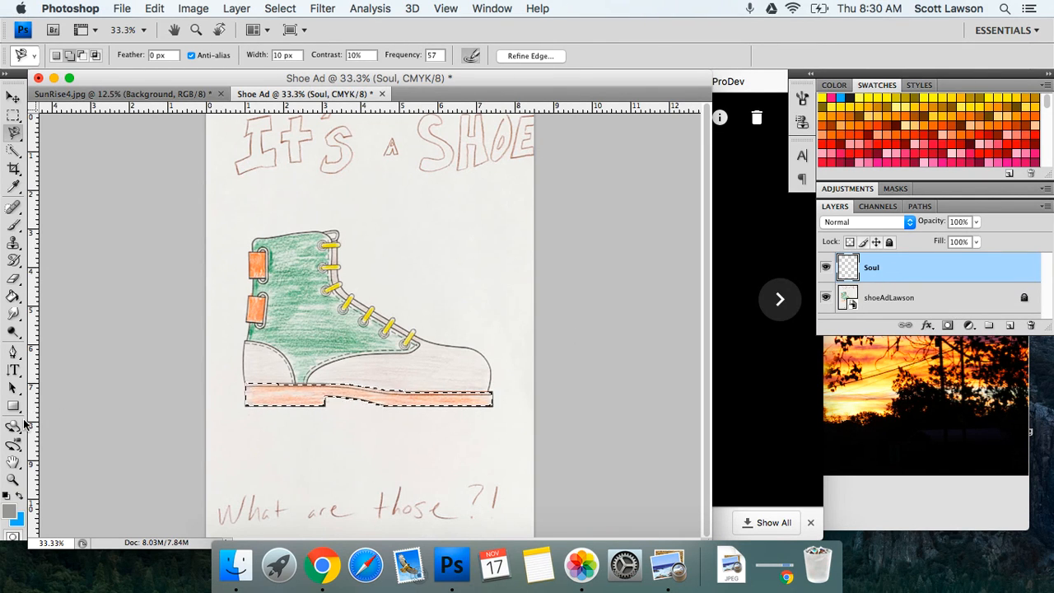
left_click(11, 514)
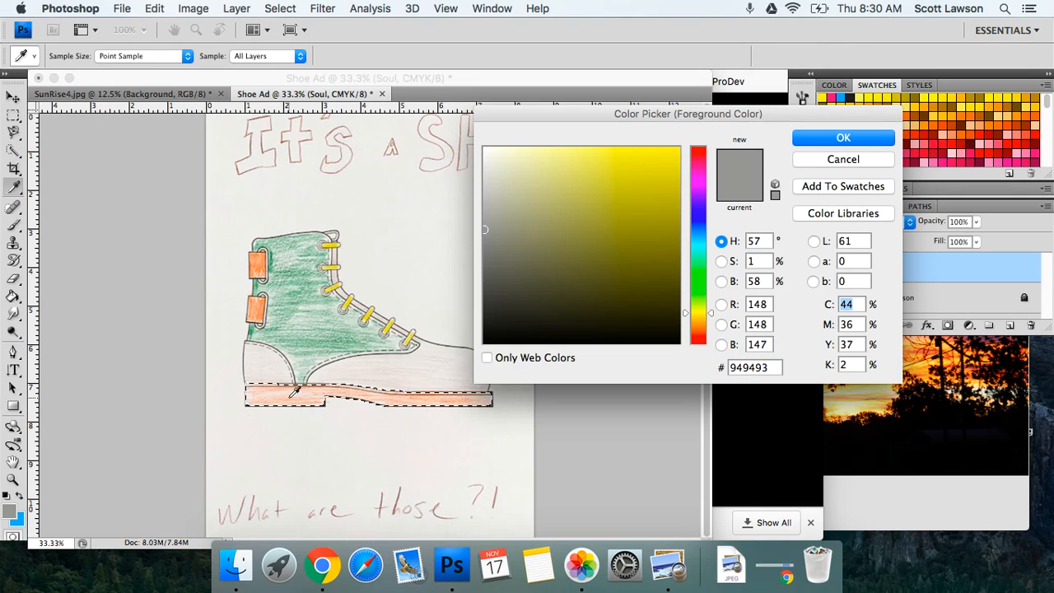
key("alt")
left_click(276, 400)
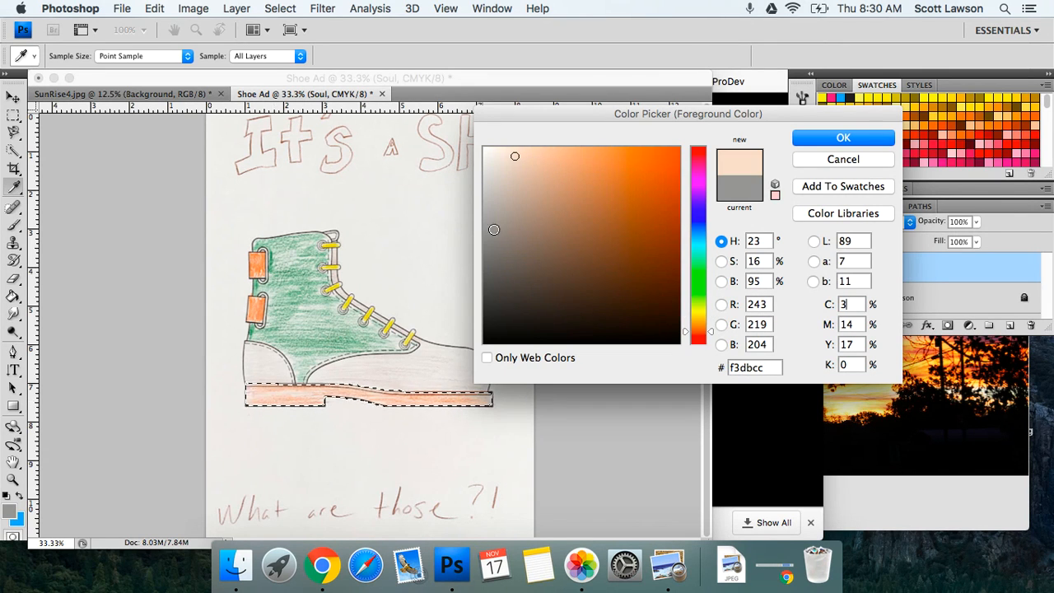
mouse_move(519, 159)
left_mouse_down()
mouse_move(527, 198)
mouse_move(515, 213)
mouse_move(522, 174)
left_mouse_up()
left_click(837, 161)
key("l")
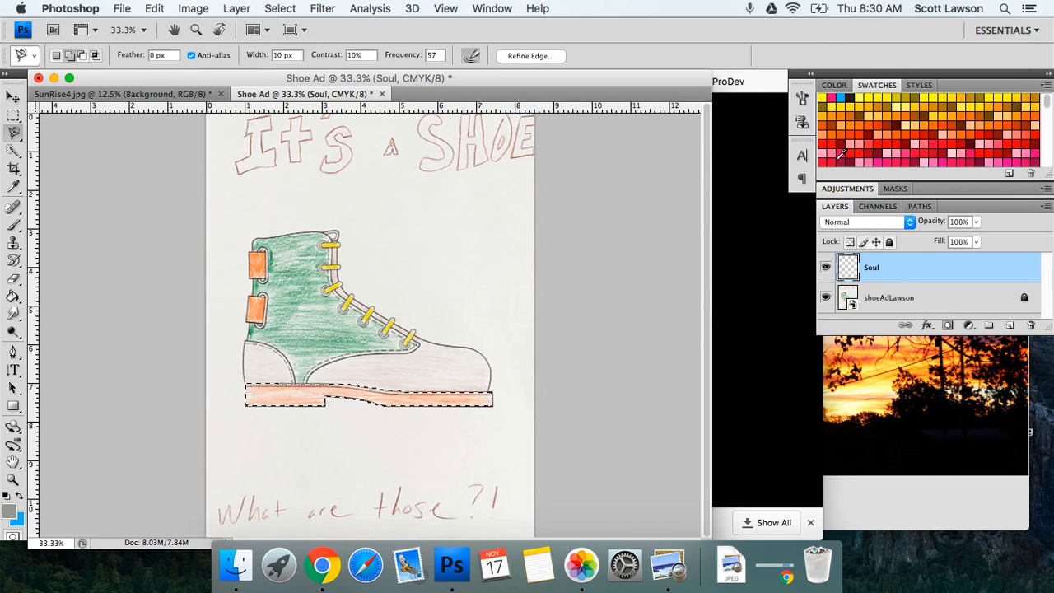
Step: Sample the sole's orange as the foreground color, darken it to brown, and fill the sole selection on the Soul layer
left_click(9, 515)
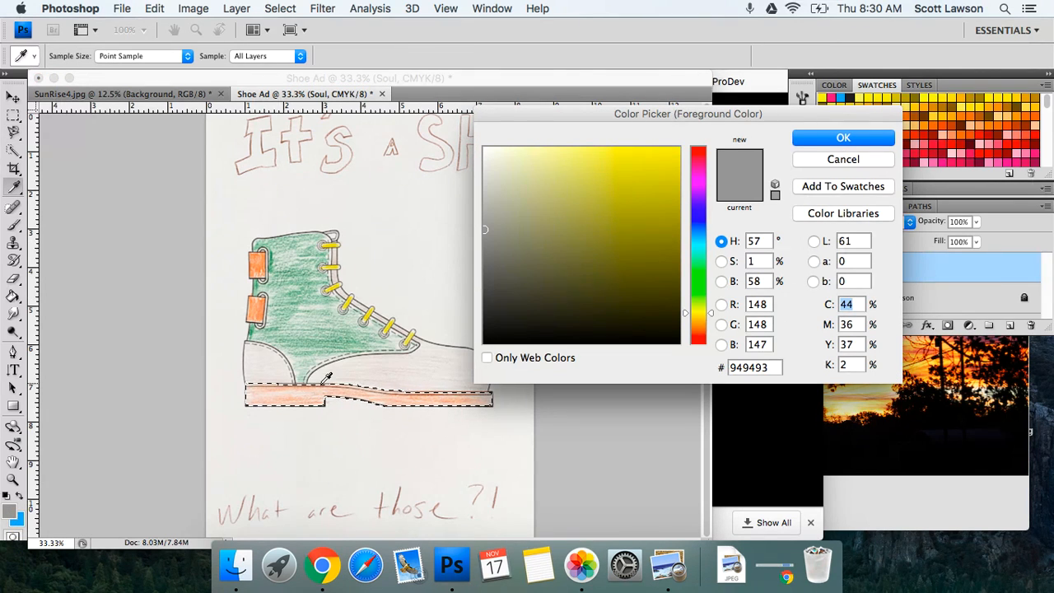
left_click(280, 385)
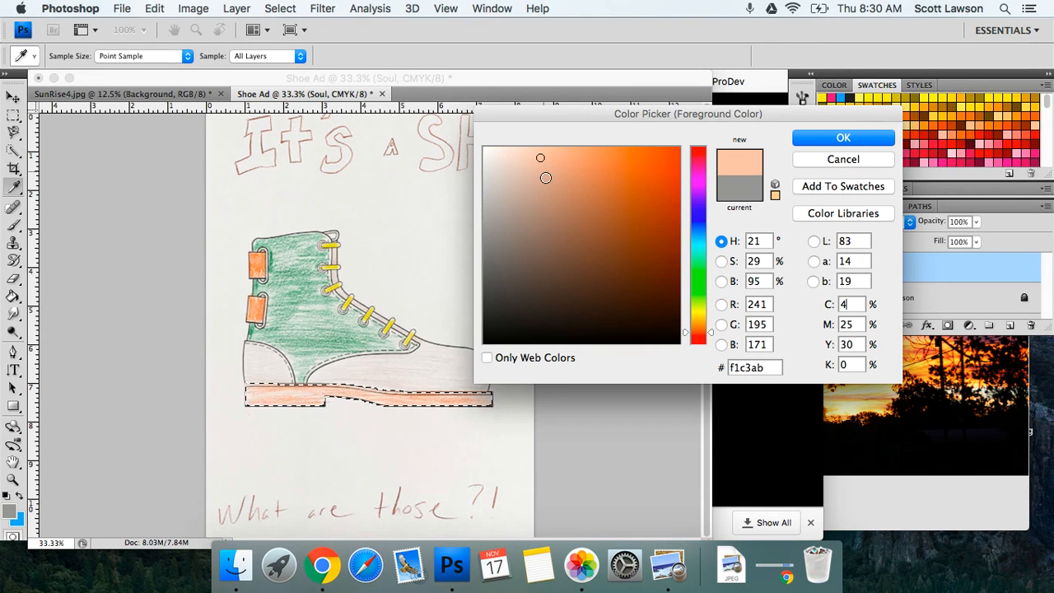
mouse_move(535, 177)
left_mouse_down()
mouse_move(542, 198)
mouse_move(567, 202)
mouse_move(560, 209)
mouse_move(560, 186)
mouse_move(581, 215)
left_mouse_up()
left_click(829, 139)
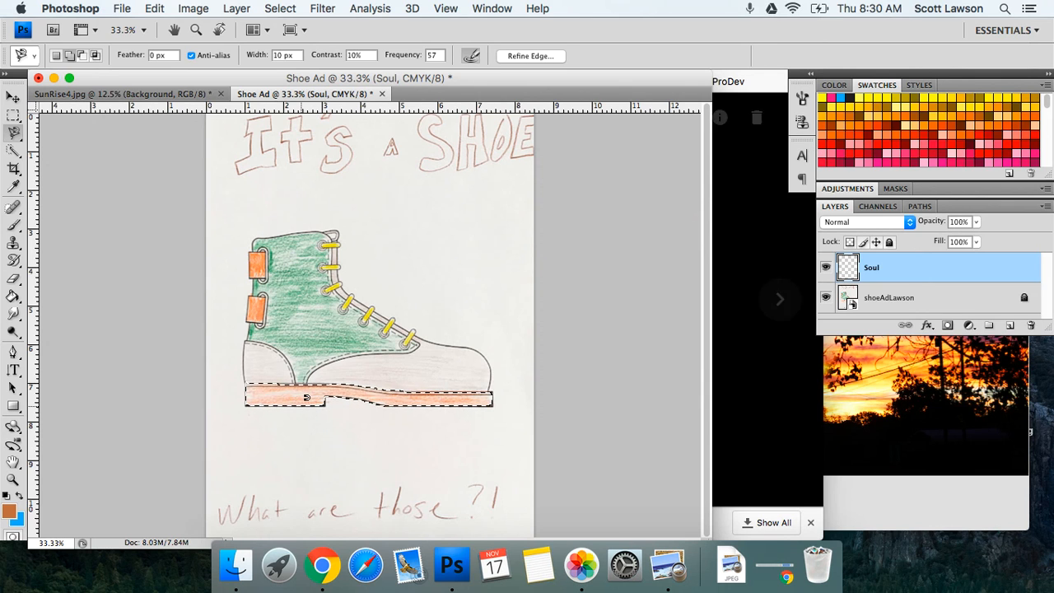
key("alt+BackSpace")
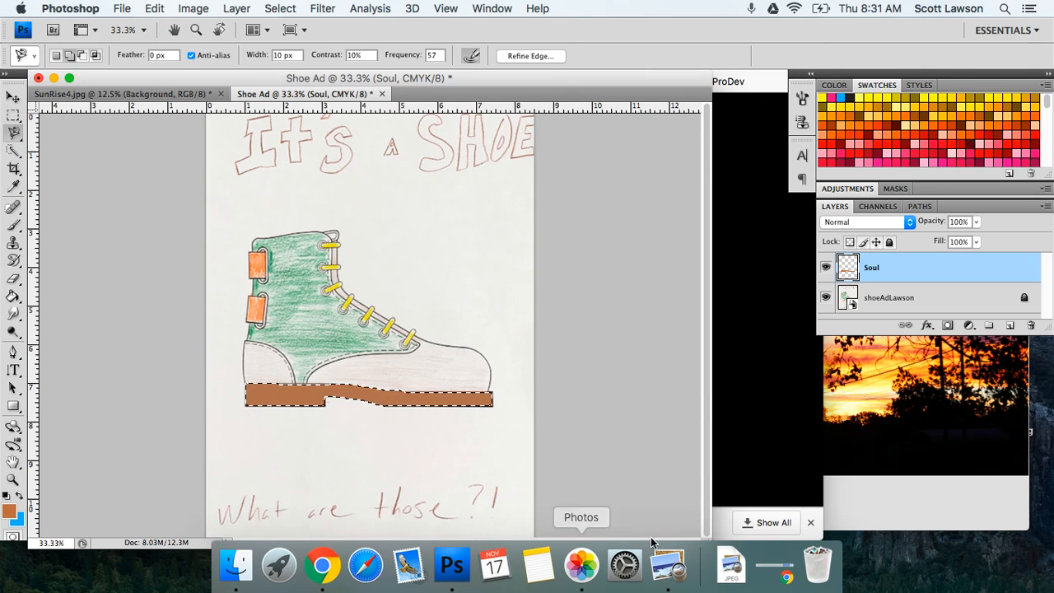
Step: Switch to Google Chrome with the original shoe drawing in Google Photos
left_click(322, 565)
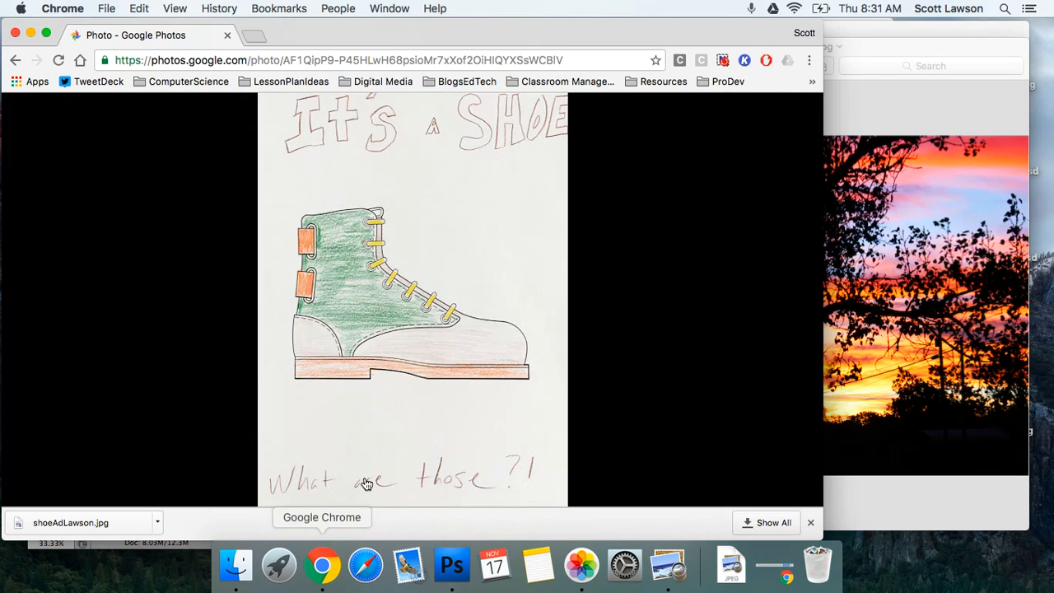